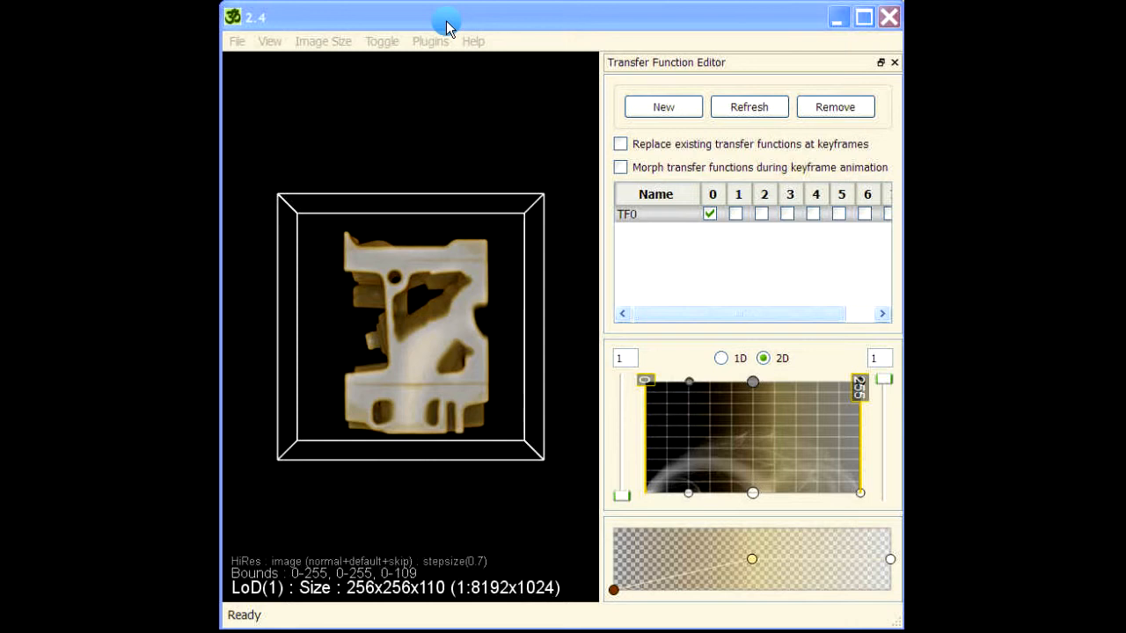
# Hide the bounding box around the engine volume and add a clip plane
pyautogui.moveTo(379, 196); pyautogui.dragTo(430, 272)
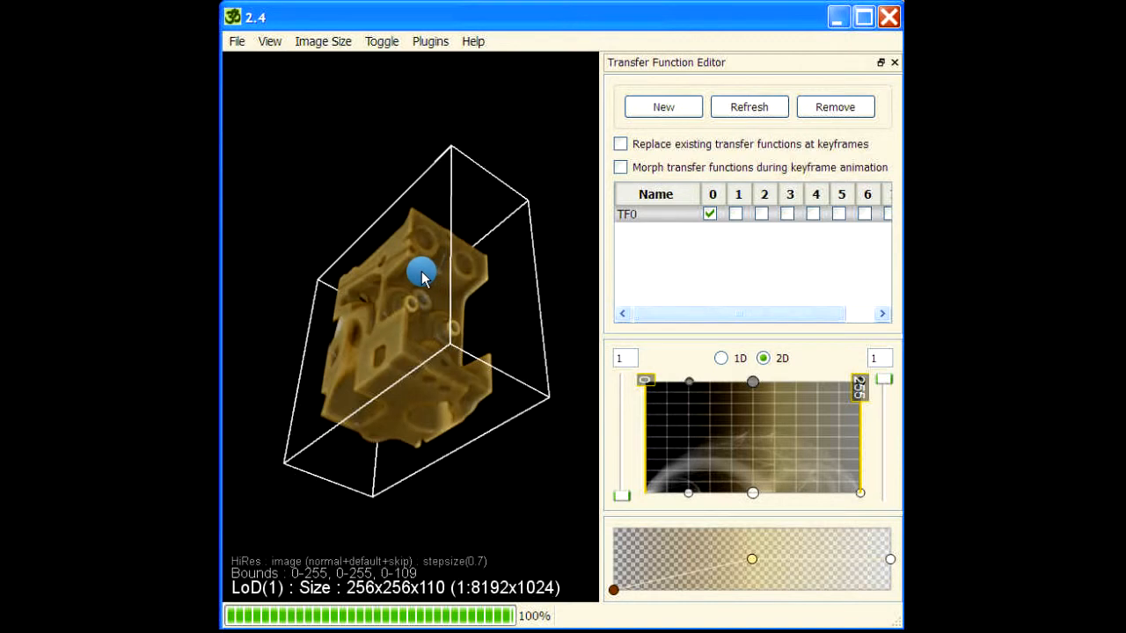
pyautogui.press('b')
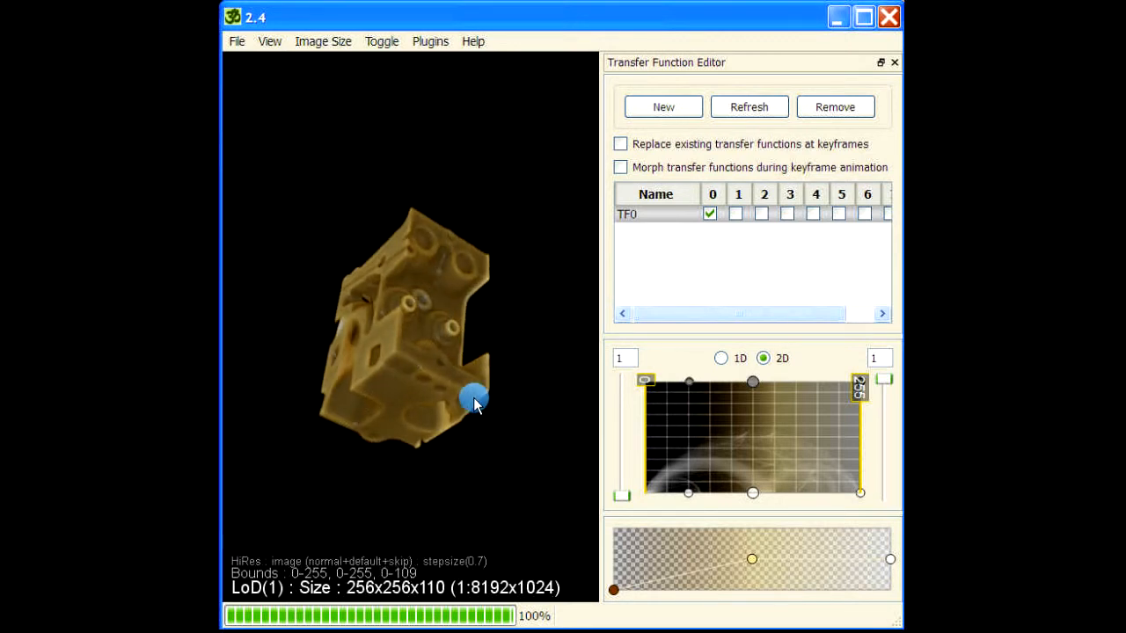
pyautogui.moveTo(411, 318); pyautogui.dragTo(423, 255)
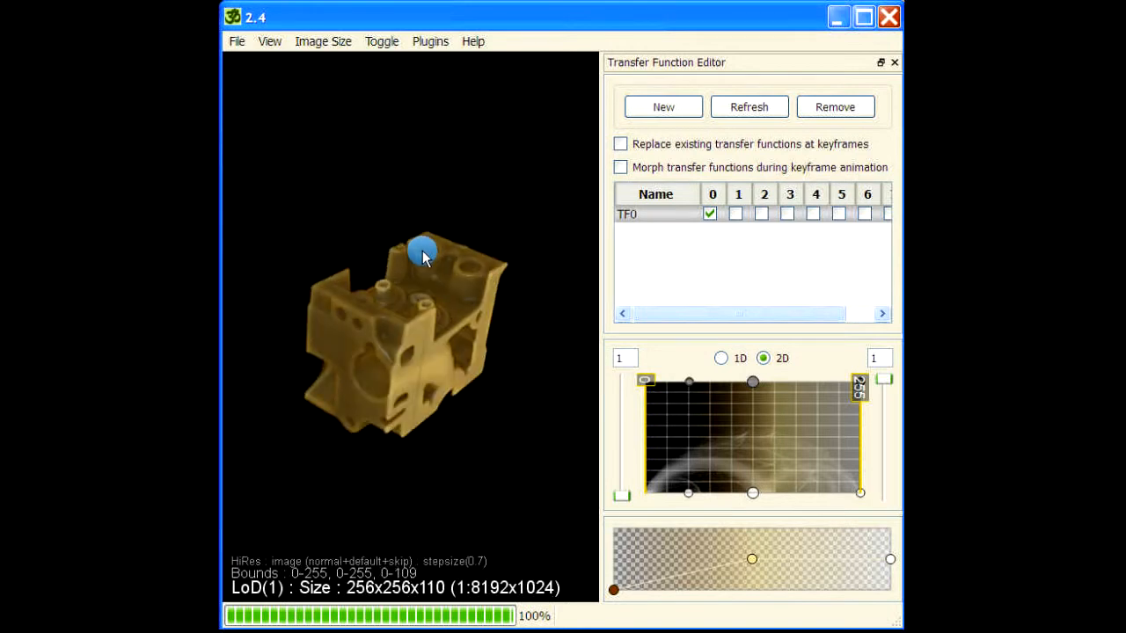
pyautogui.press('c')
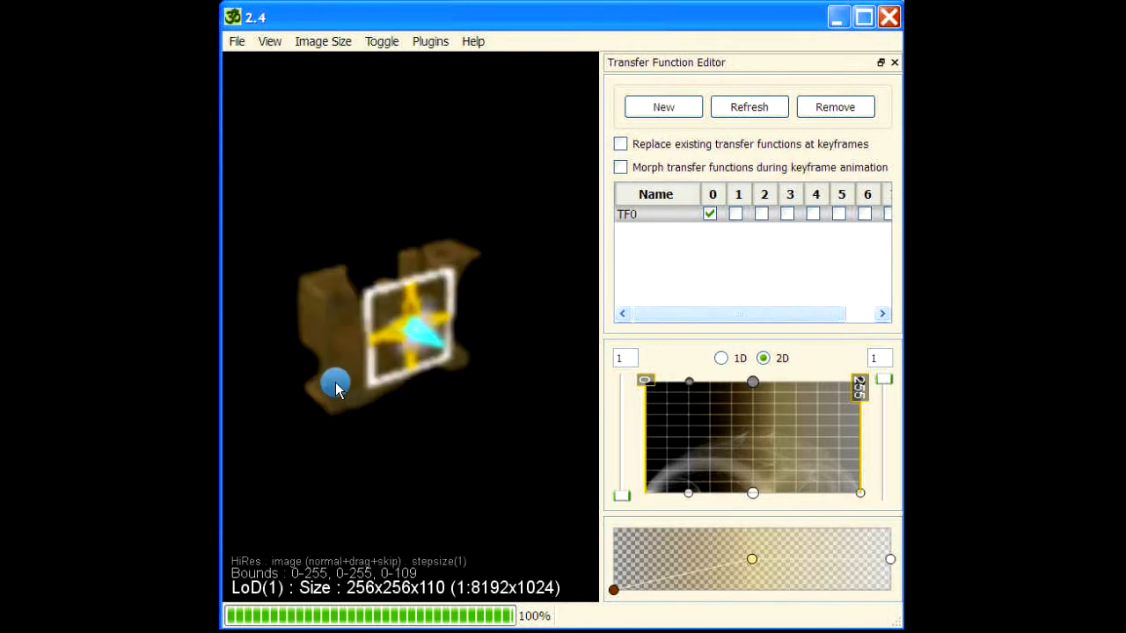
pyautogui.doubleClick(409, 324)
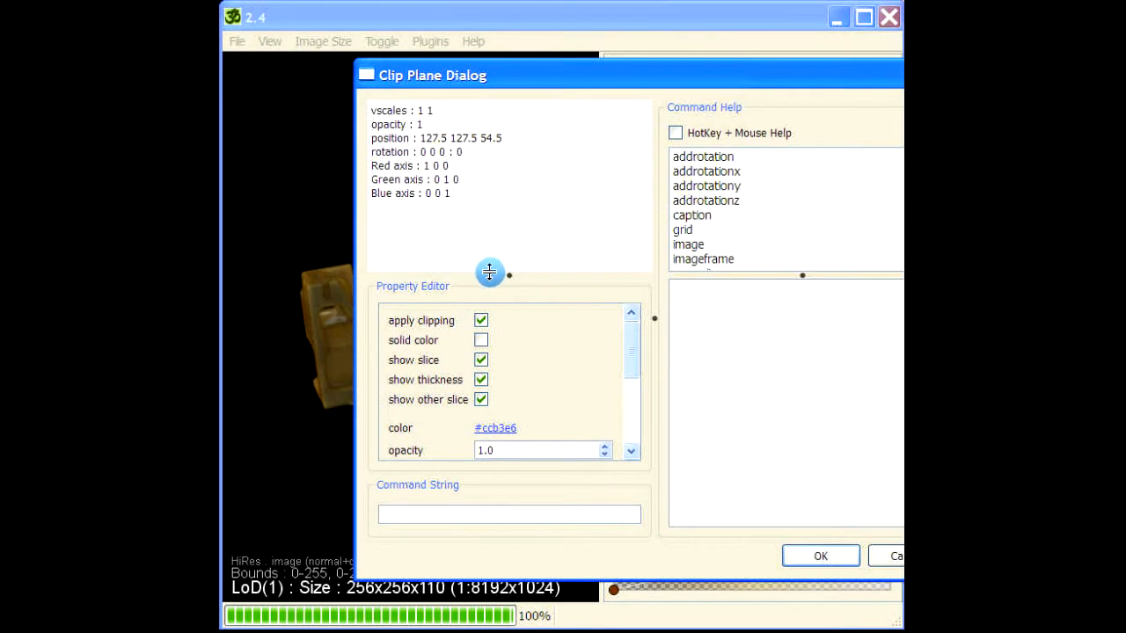
pyautogui.click(945, 75)
pyautogui.moveTo(382, 386); pyautogui.dragTo(390, 341)
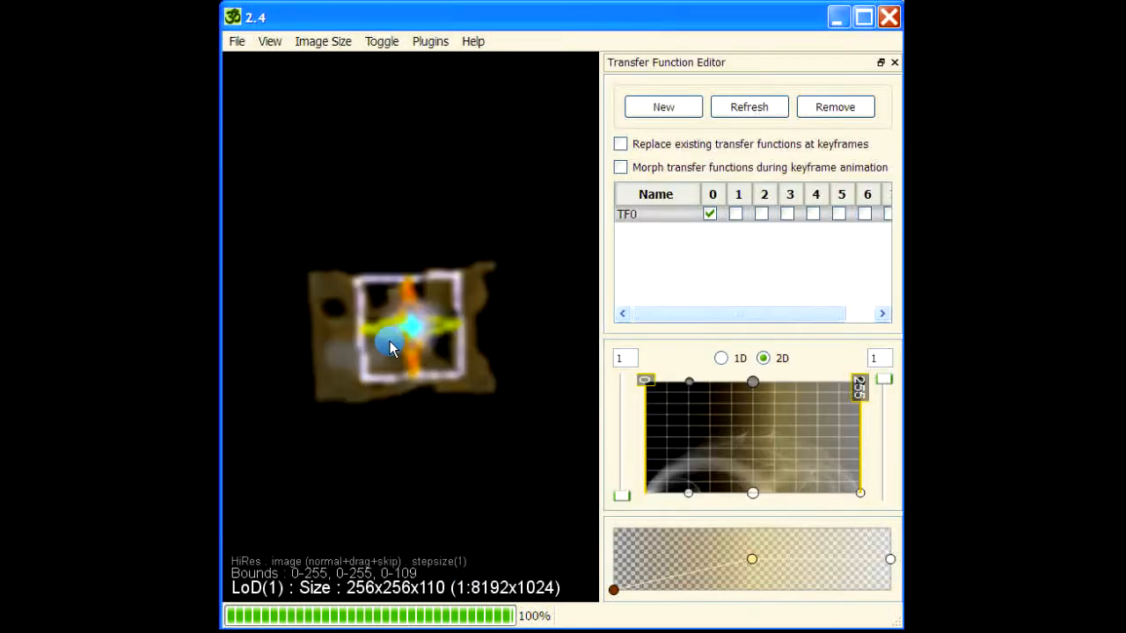
# In the clip plane's properties, set the viewport to 0 0 and tfset to 0, and apply the settings
pyautogui.doubleClick(408, 322)
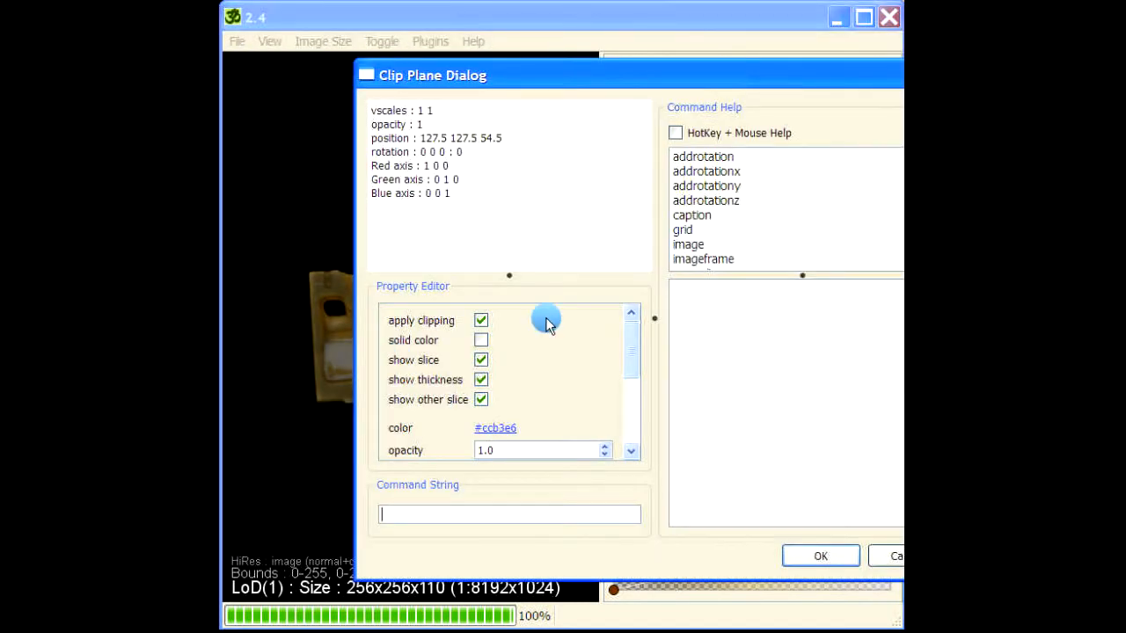
pyautogui.moveTo(493, 77); pyautogui.dragTo(413, 54)
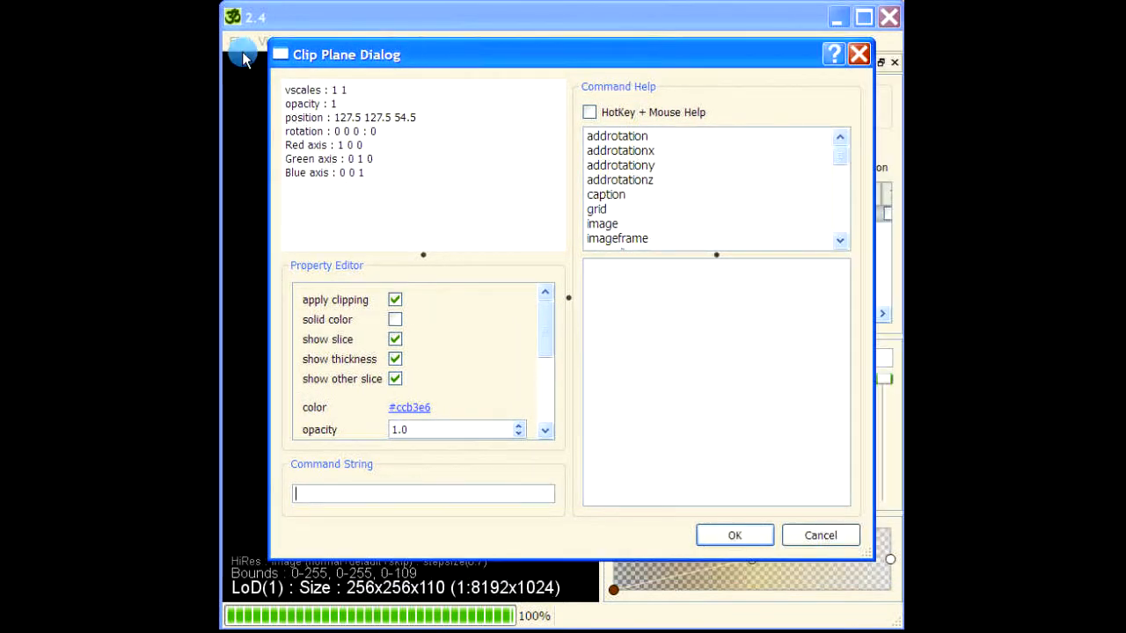
pyautogui.moveTo(542, 341); pyautogui.dragTo(538, 447)
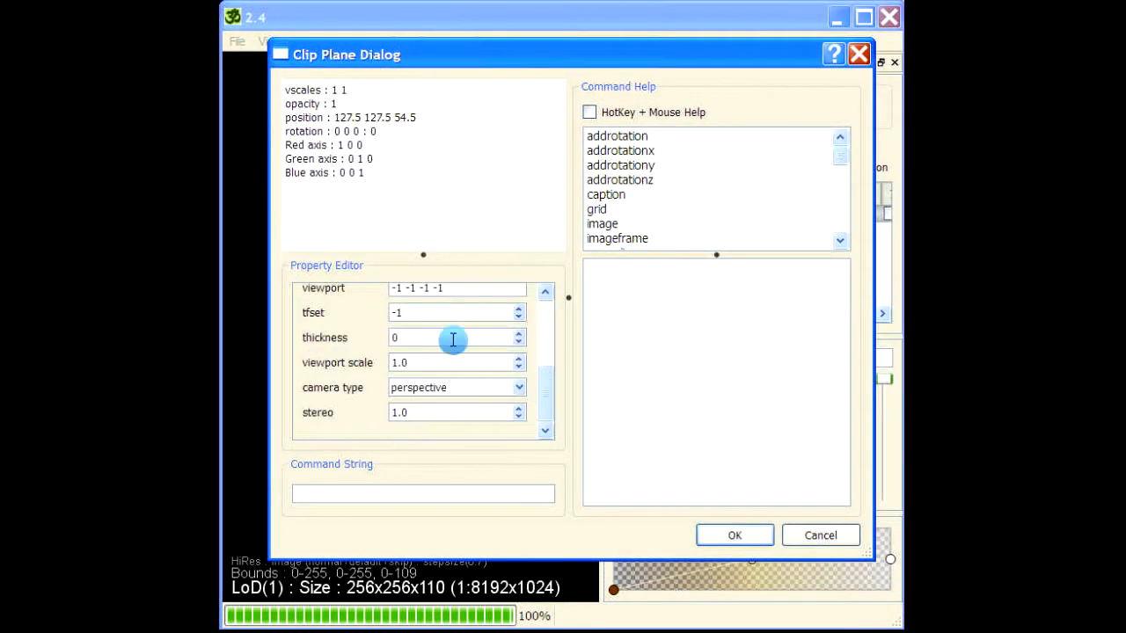
pyautogui.click(376, 294)
pyautogui.write('0 0')
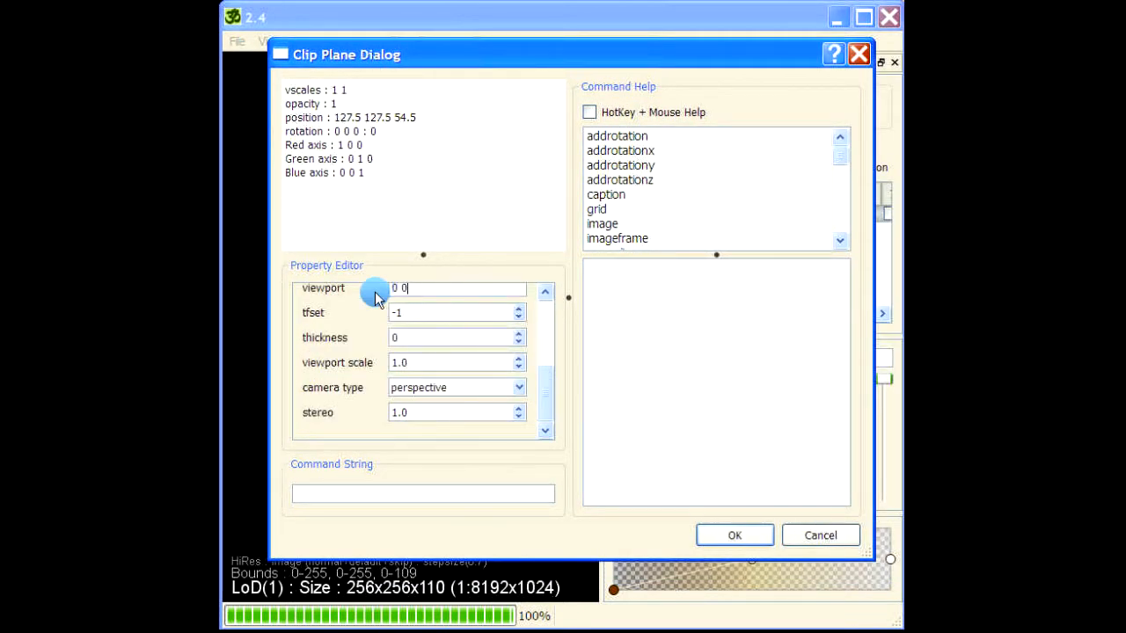
pyautogui.press('Tab')
pyautogui.write('0')
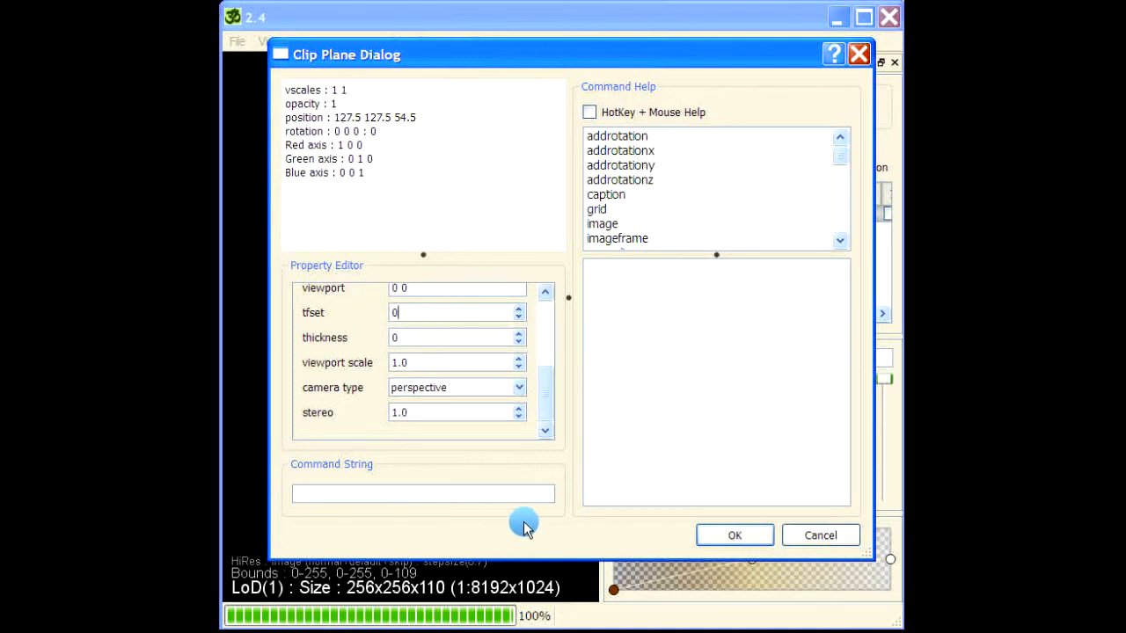
pyautogui.doubleClick(428, 313)
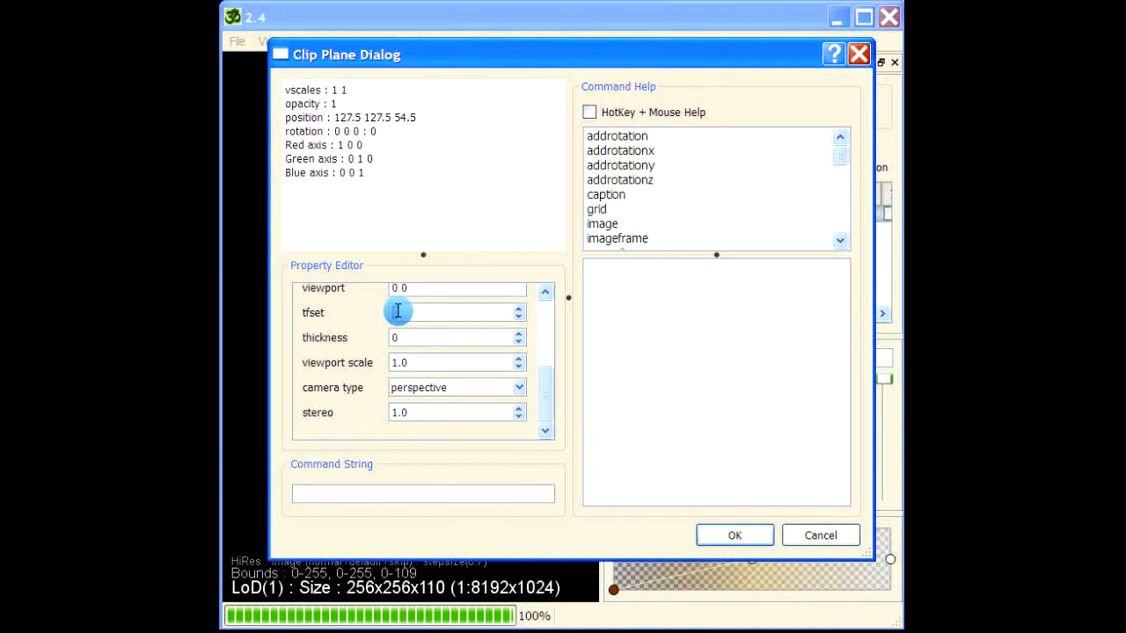
pyautogui.write('1')
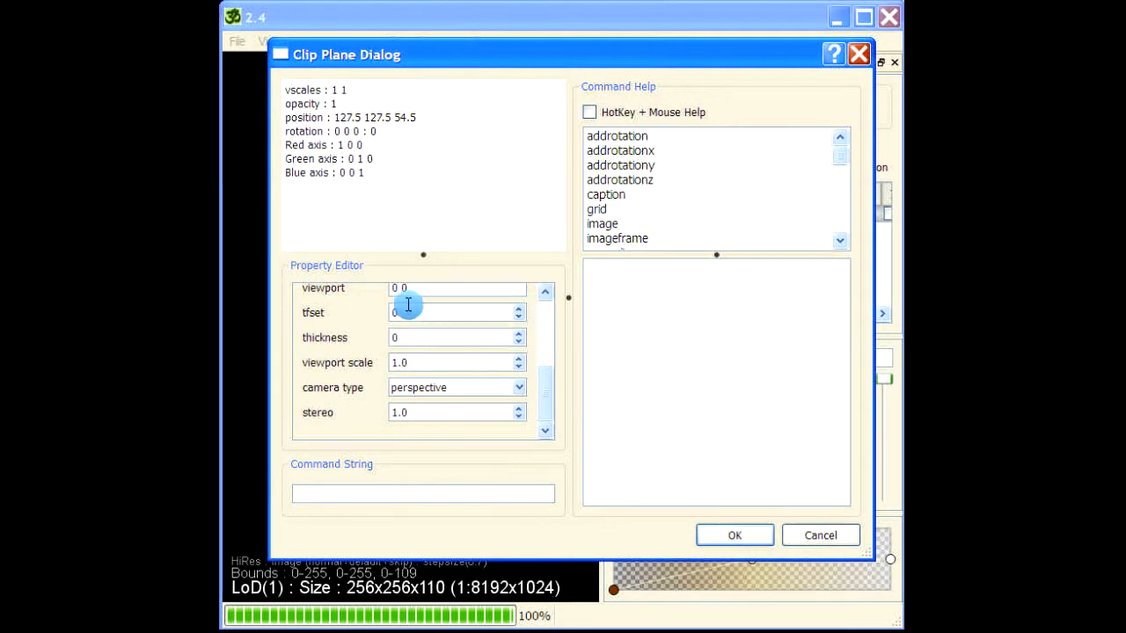
pyautogui.click(735, 535)
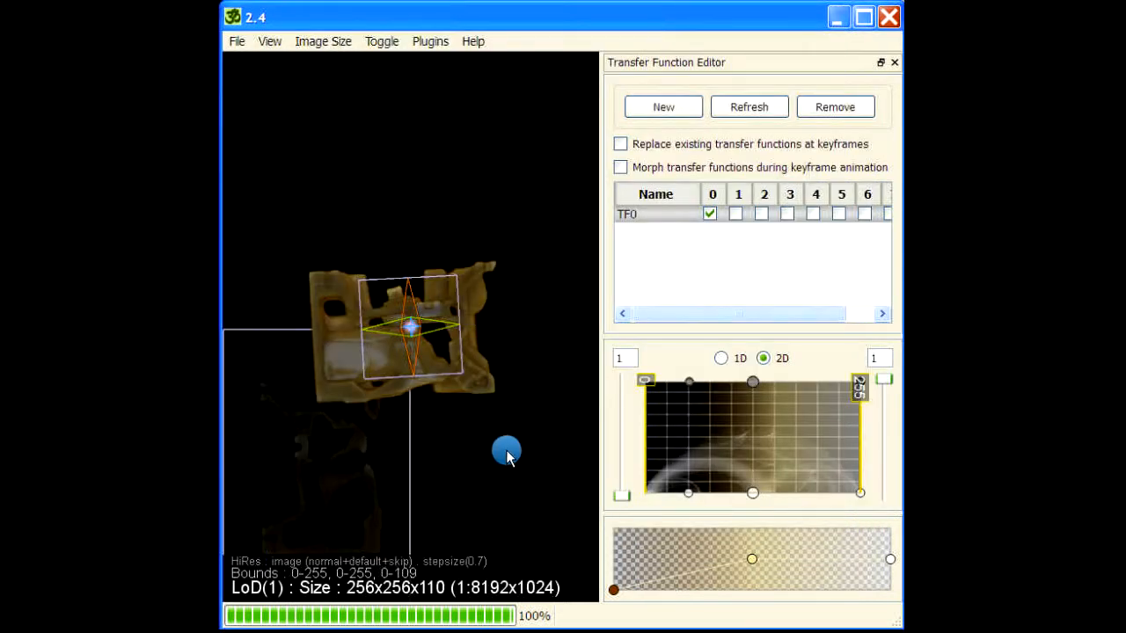
# Move the engine volume clear of the slice viewport, rotate the volume, and turn the clip plane so its slice stands upright
pyautogui.moveTo(507, 451); pyautogui.dragTo(532, 318, button='right')
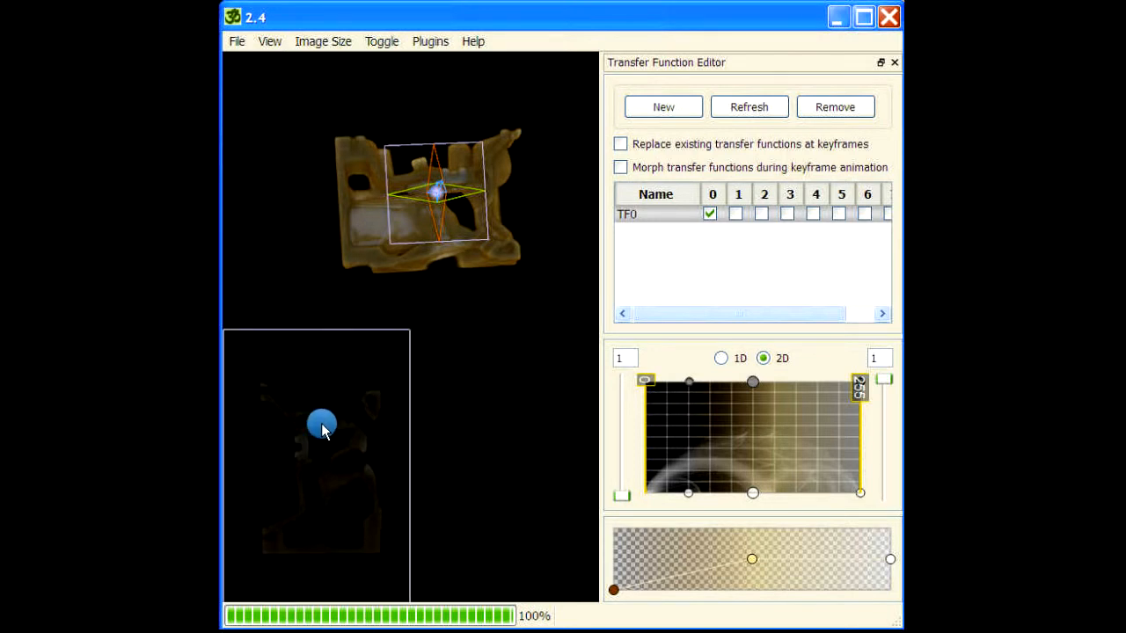
pyautogui.moveTo(325, 427); pyautogui.dragTo(307, 467)
pyautogui.moveTo(307, 324); pyautogui.dragTo(479, 119)
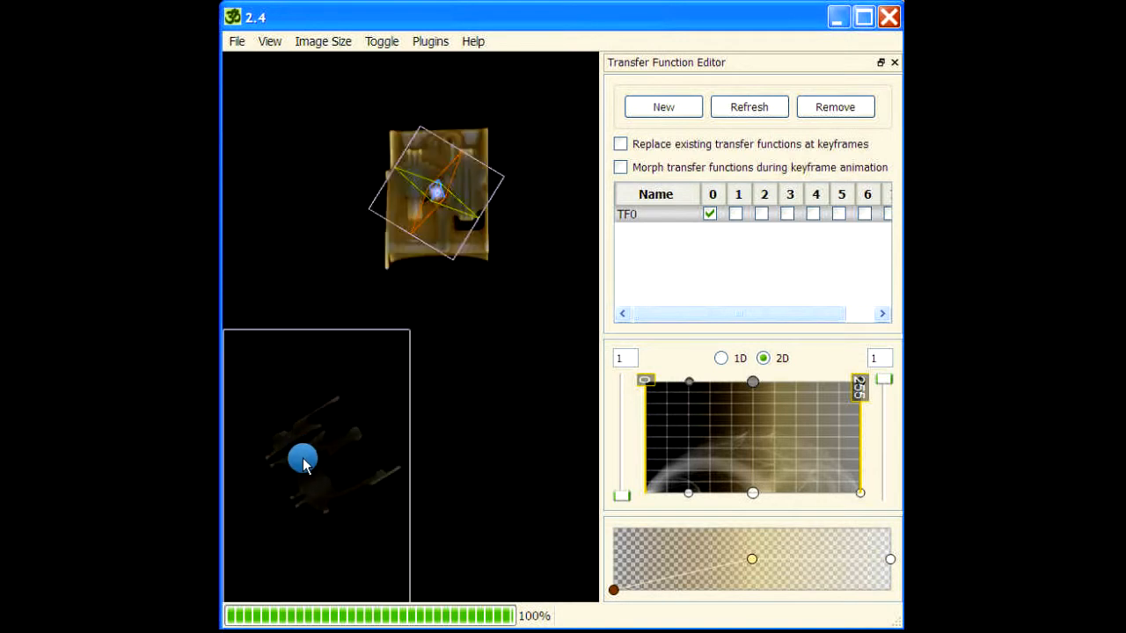
pyautogui.moveTo(302, 464); pyautogui.dragTo(419, 488)
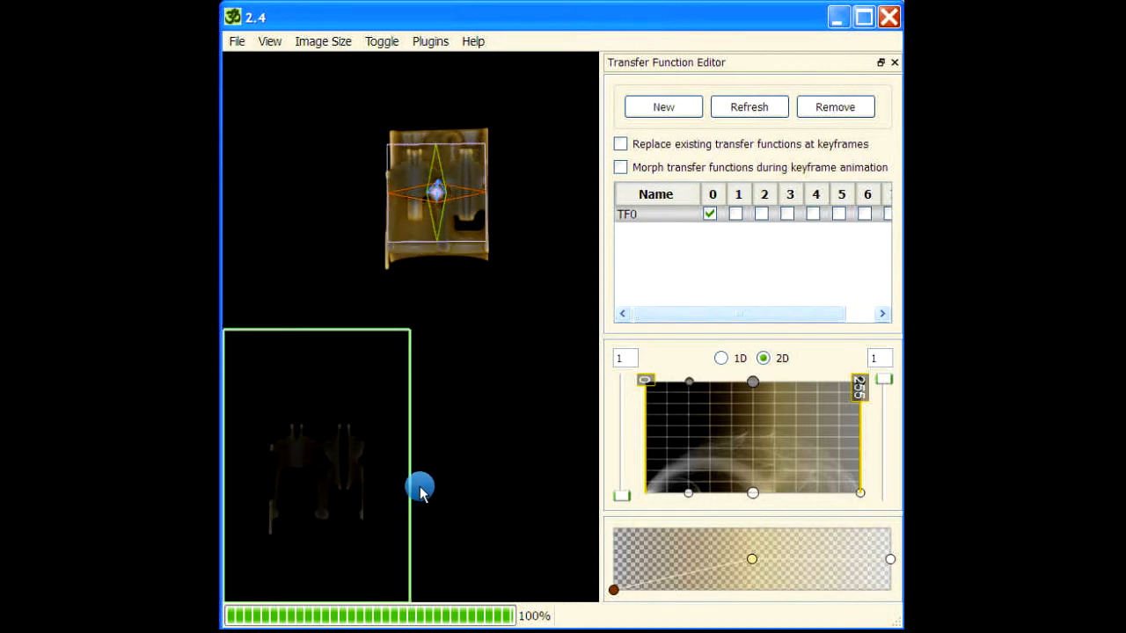
# Enlarge the engine slice inside the clip plane's viewport
pyautogui.scroll(5, 340, 466)
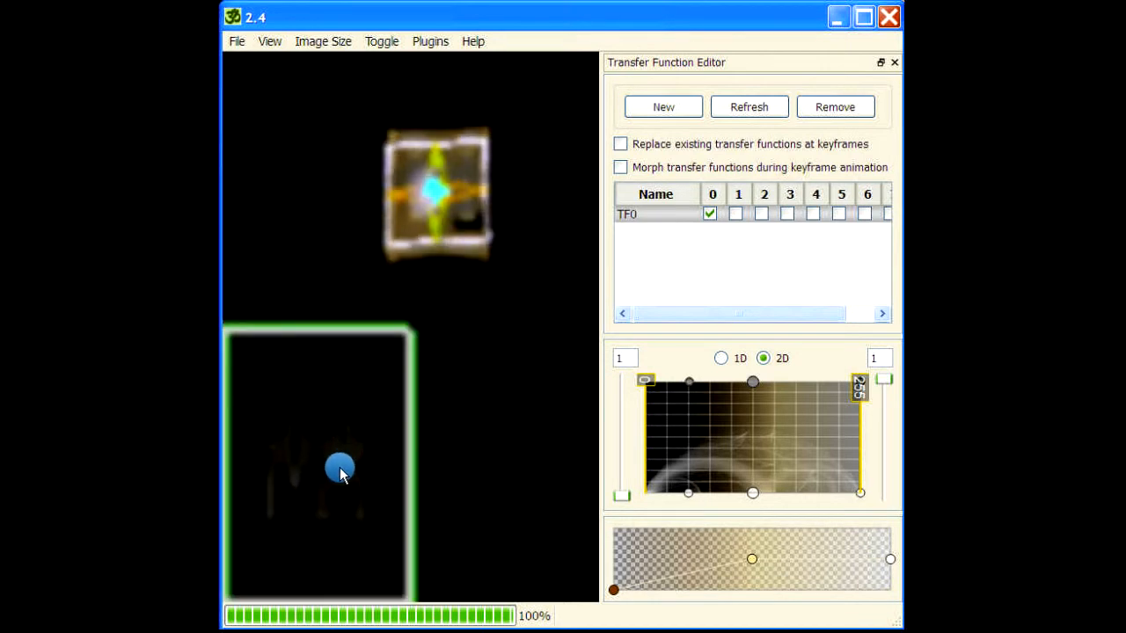
pyautogui.scroll(5, 341, 467)
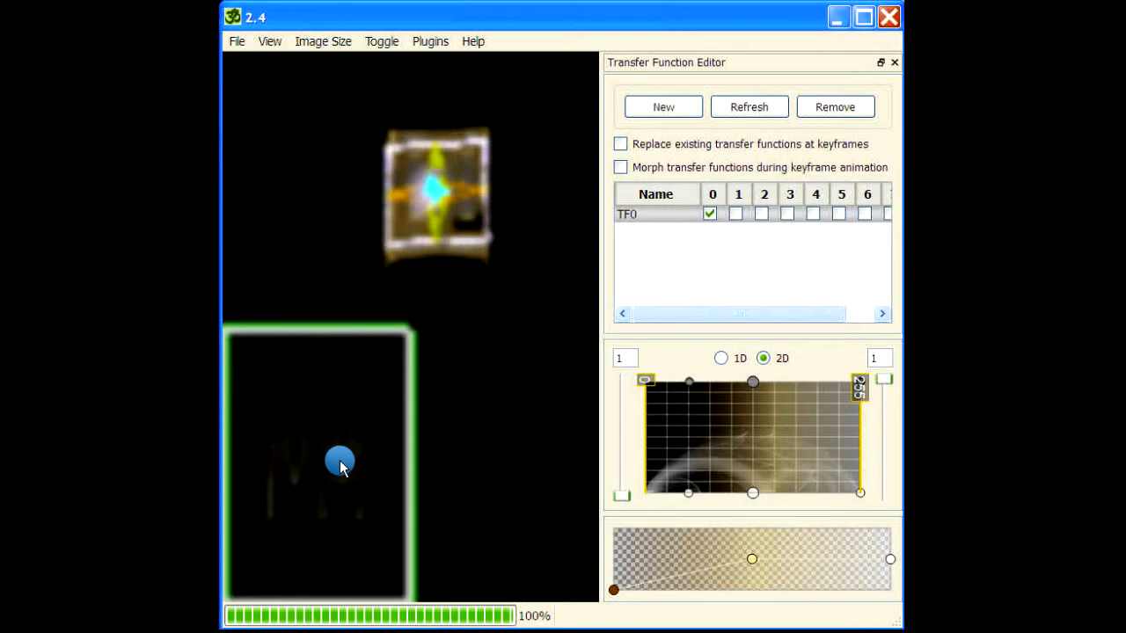
pyautogui.scroll(4, 341, 459)
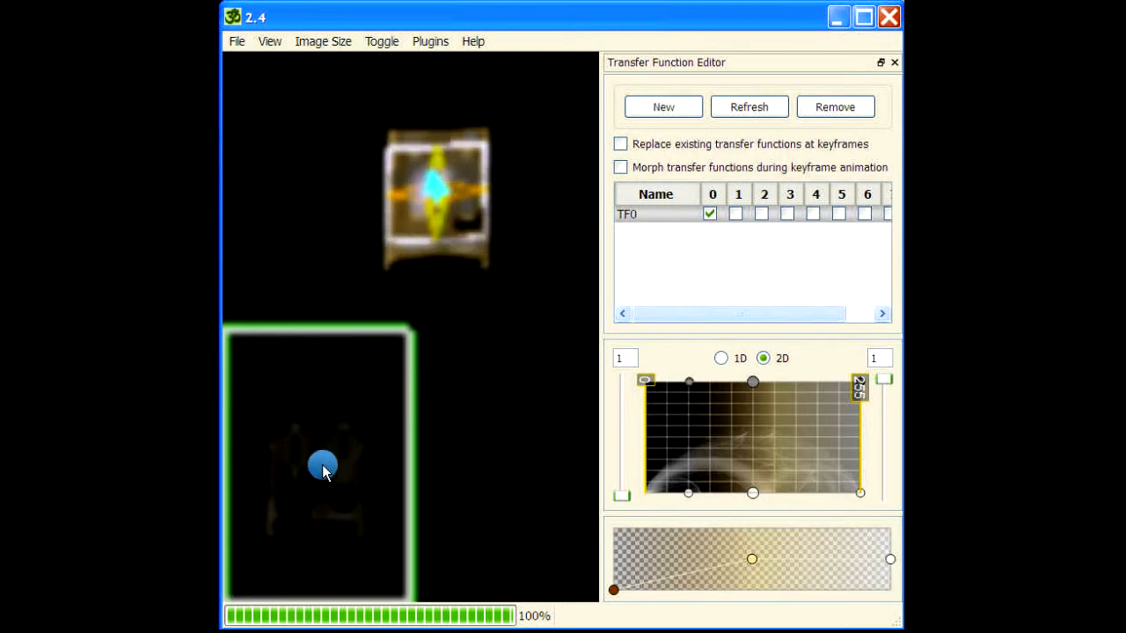
pyautogui.scroll(3, 327, 432)
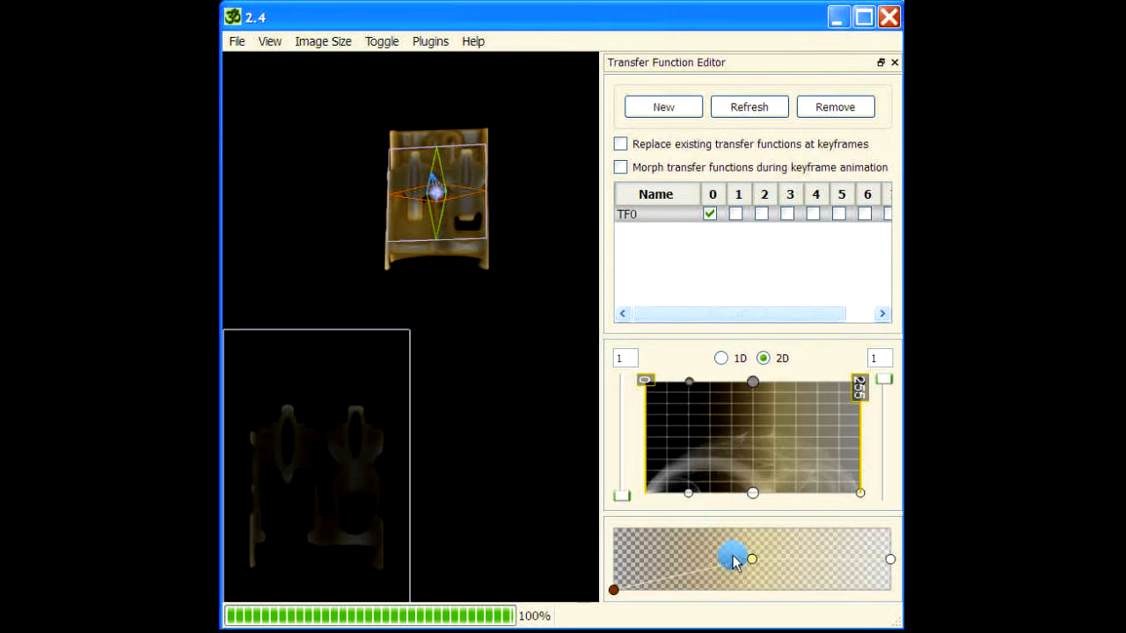
# Brighten the transfer function by moving the gradient's middle point near its start and raising the end point to full opacity
pyautogui.moveTo(754, 563); pyautogui.dragTo(640, 552)
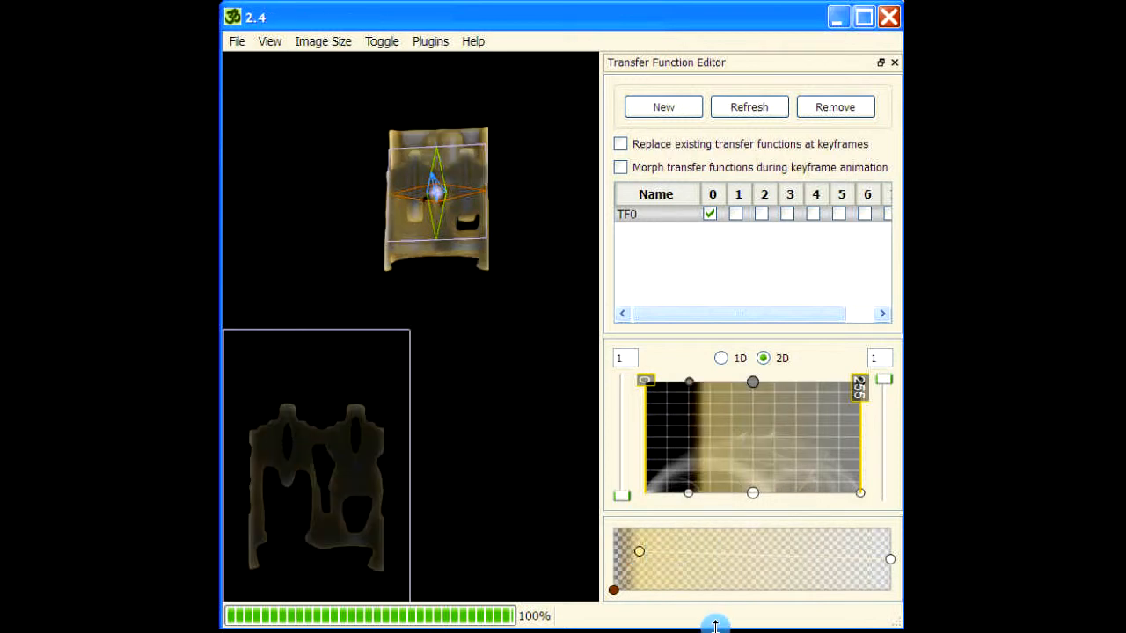
pyautogui.moveTo(890, 552); pyautogui.dragTo(890, 528)
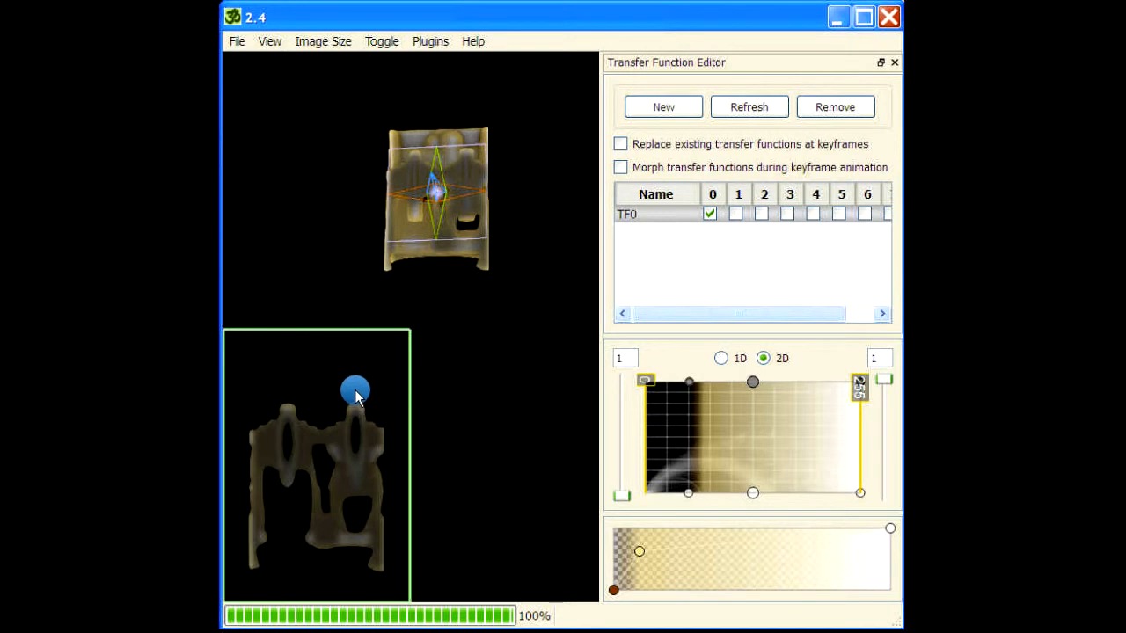
# Shift the clip plane toward the lower part of the engine block and enlarge its slice slightly in the viewport
pyautogui.moveTo(308, 446); pyautogui.dragTo(325, 403, button='right')
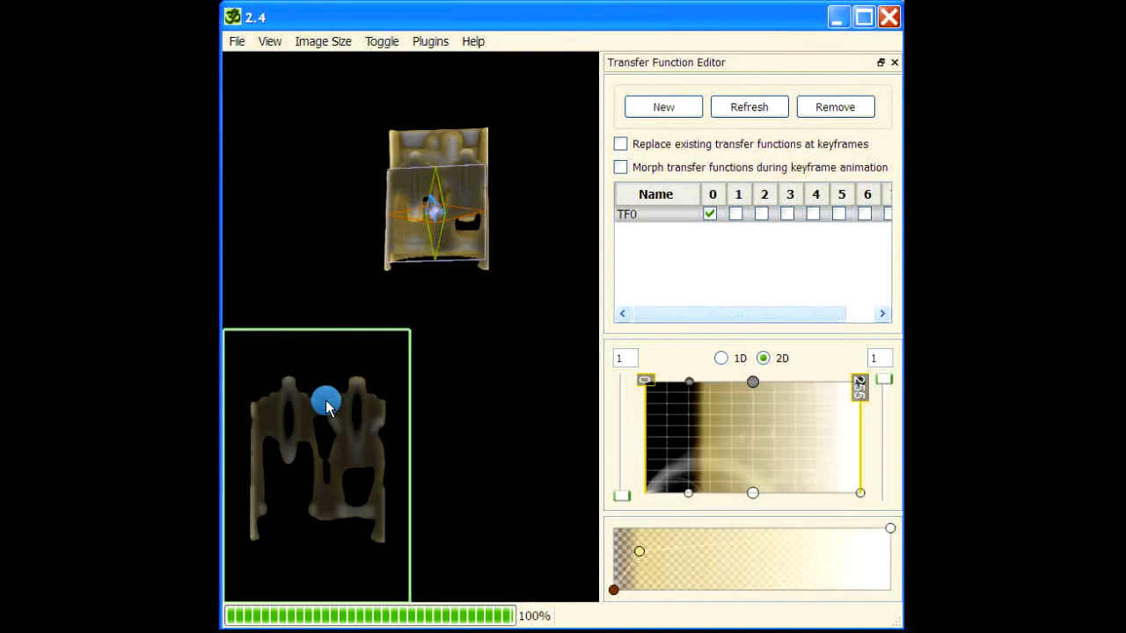
pyautogui.scroll(1, 326, 366)
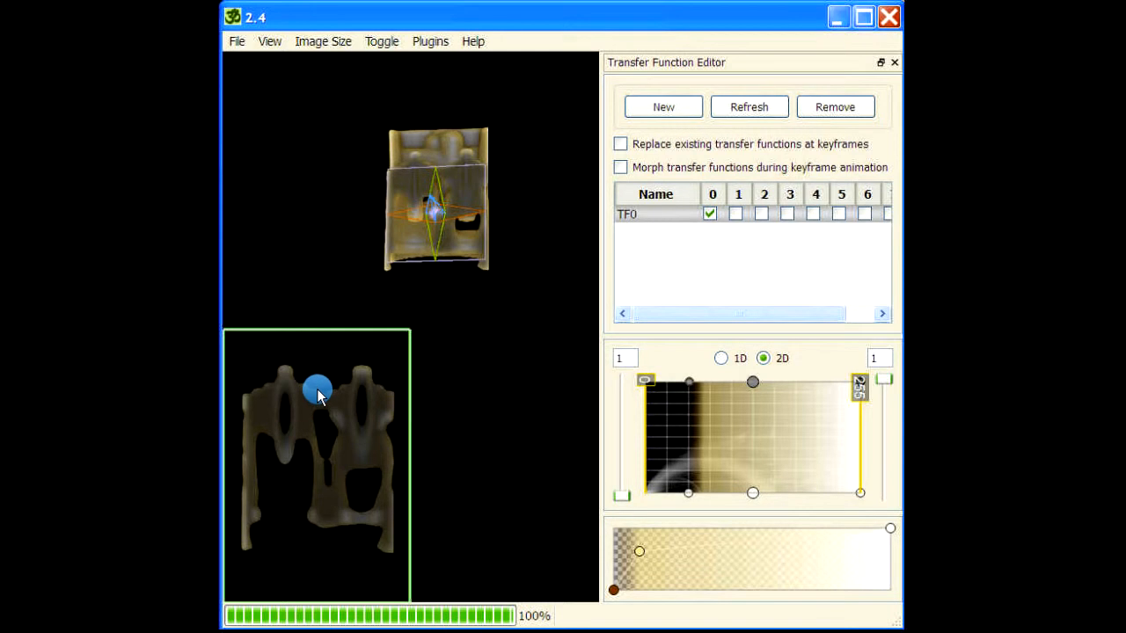
# Look up the reslice command in the clip plane's command help and run it with the thickness left at 0
pyautogui.press('space')
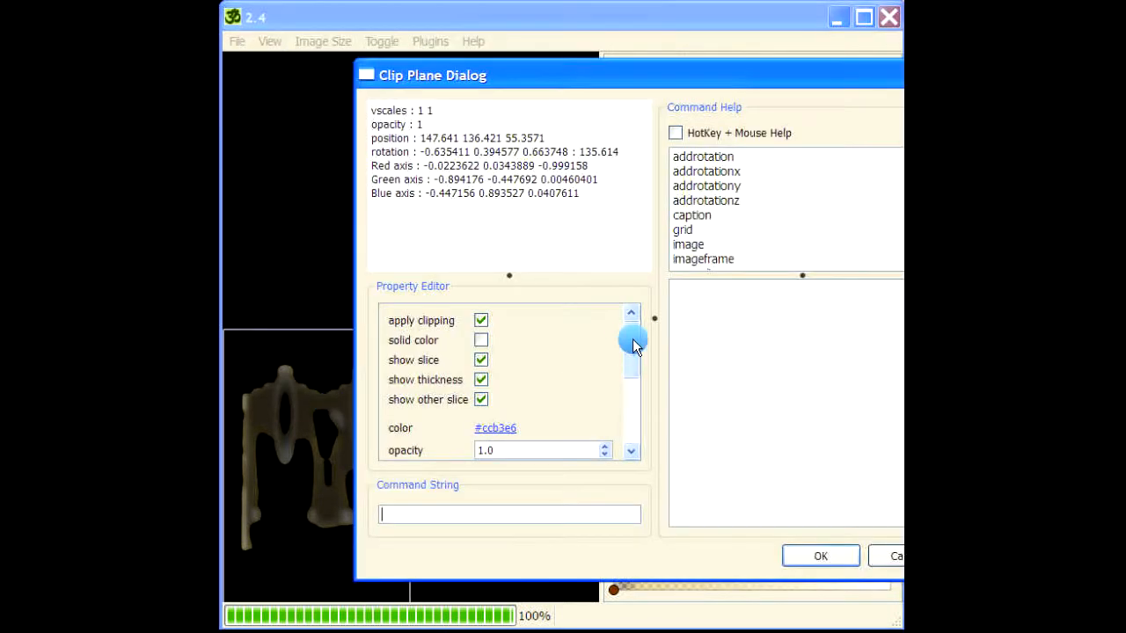
pyautogui.moveTo(634, 341); pyautogui.dragTo(633, 431)
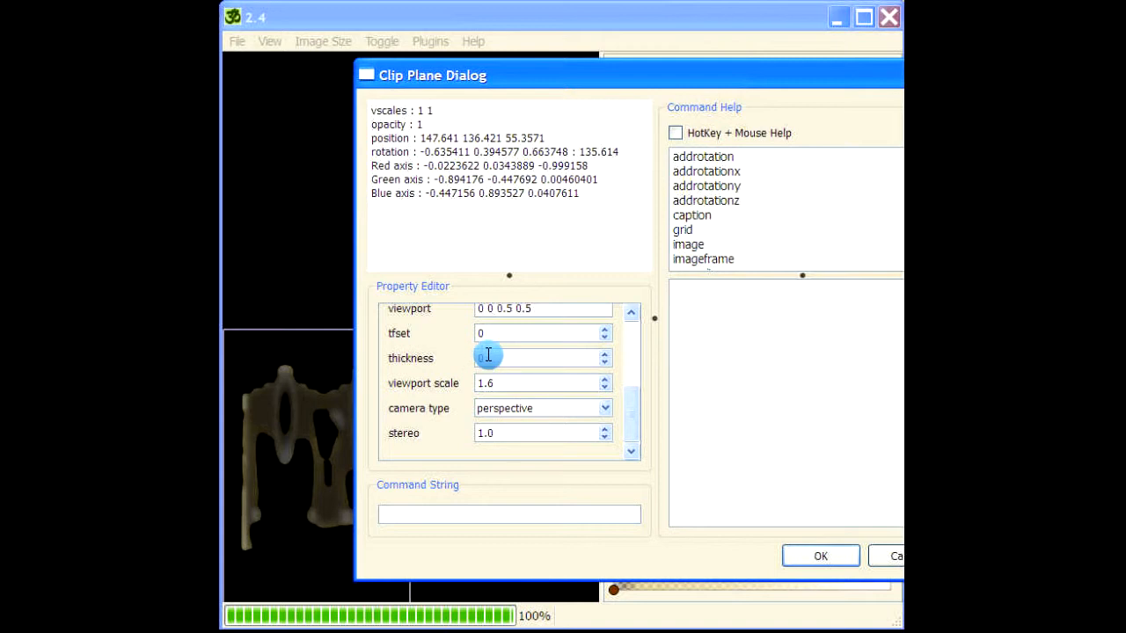
pyautogui.click(447, 513)
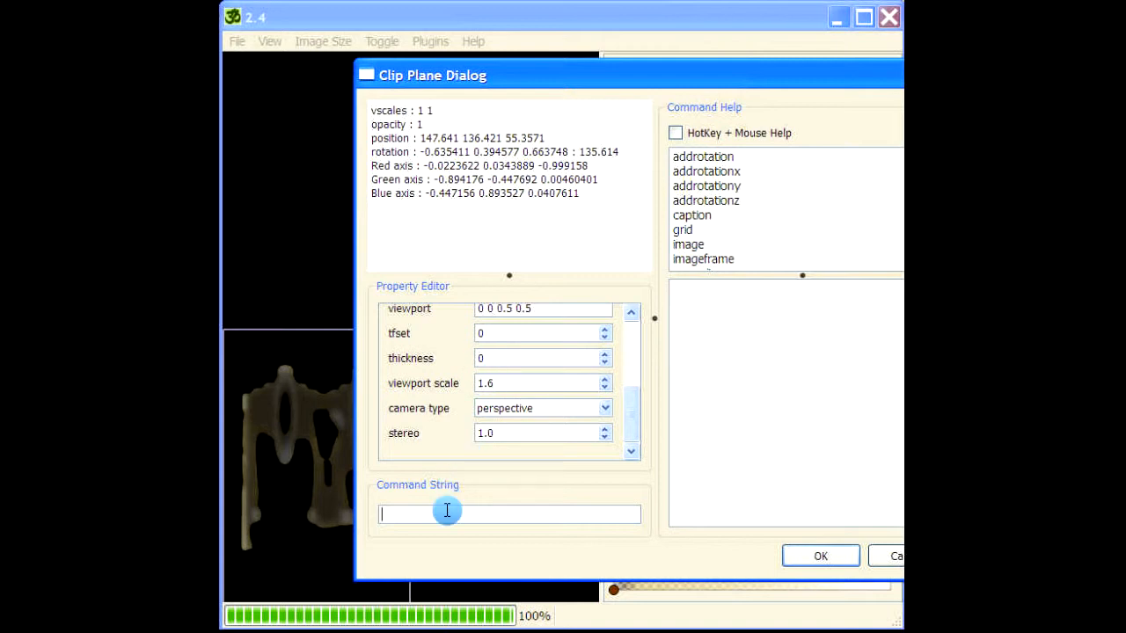
pyautogui.write('reslice')
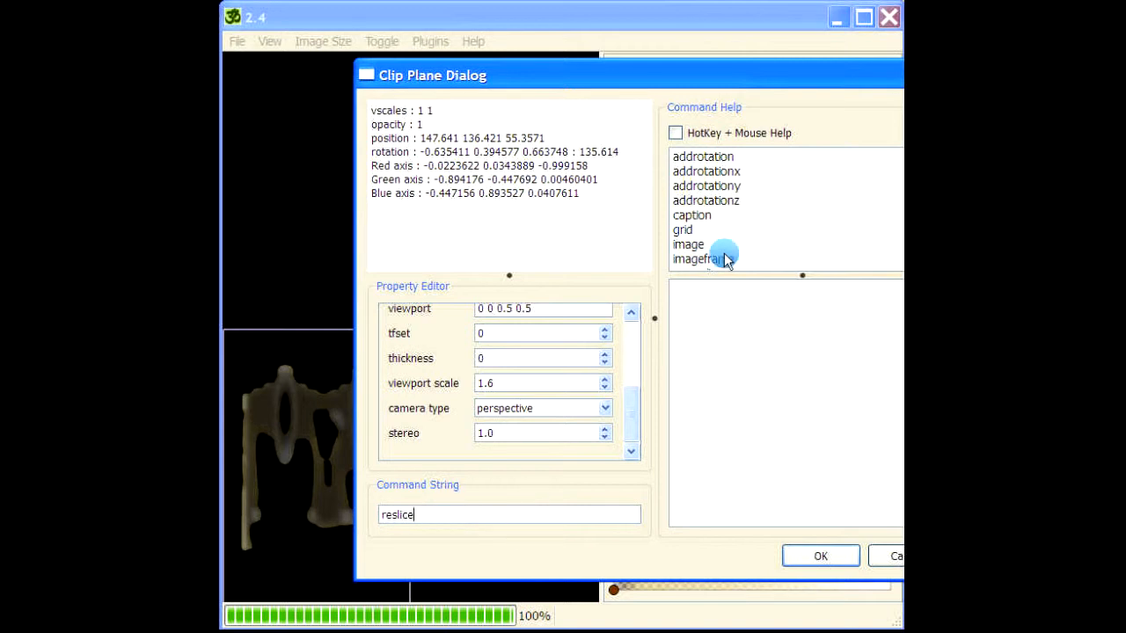
pyautogui.click(716, 186)
pyautogui.press('r')
pyautogui.scroll(-1, 787, 207)
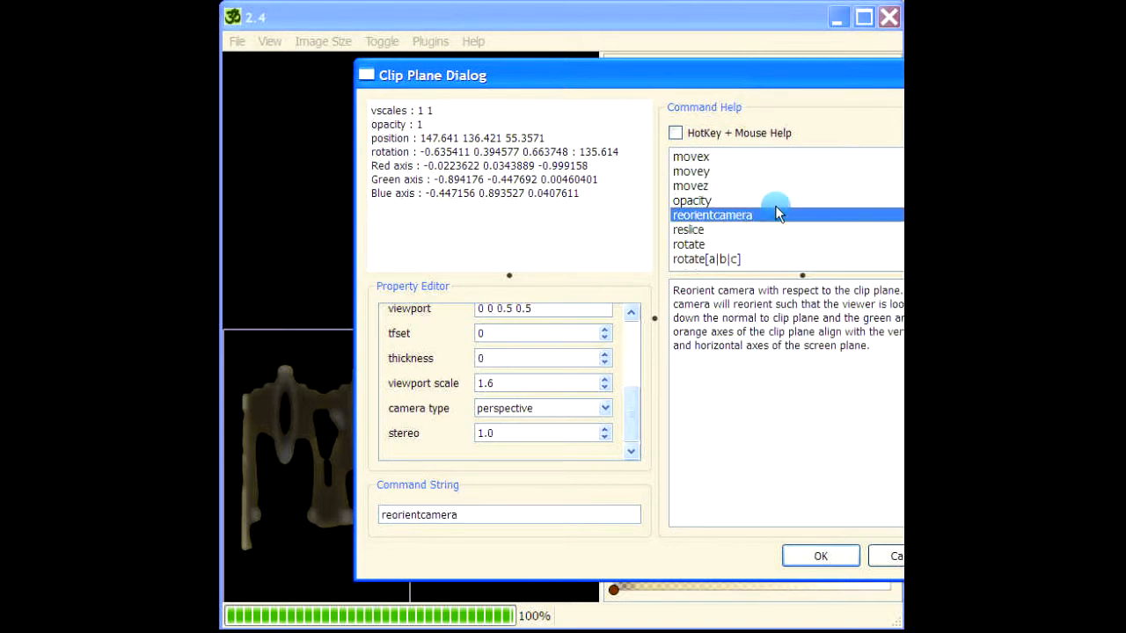
pyautogui.click(697, 230)
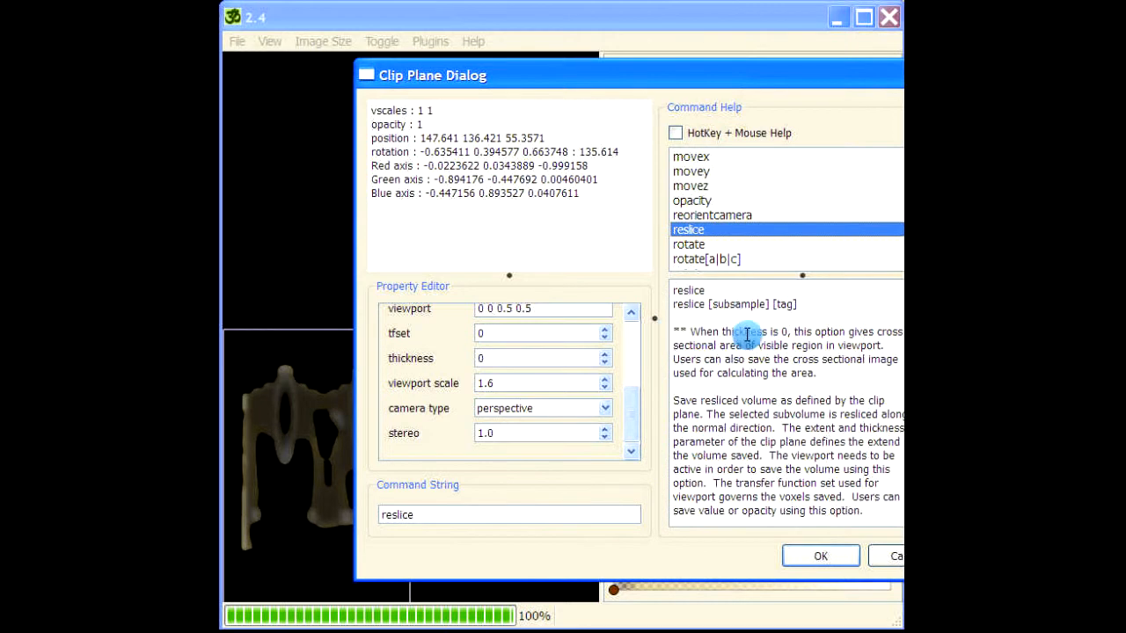
pyautogui.moveTo(722, 84); pyautogui.dragTo(680, 82)
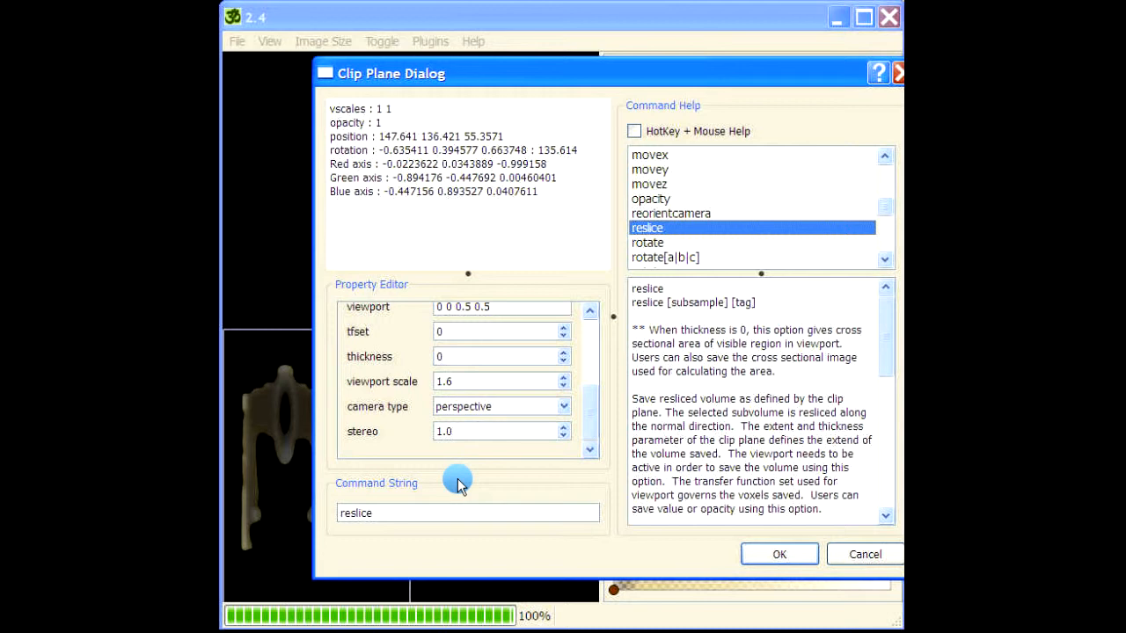
pyautogui.click(763, 556)
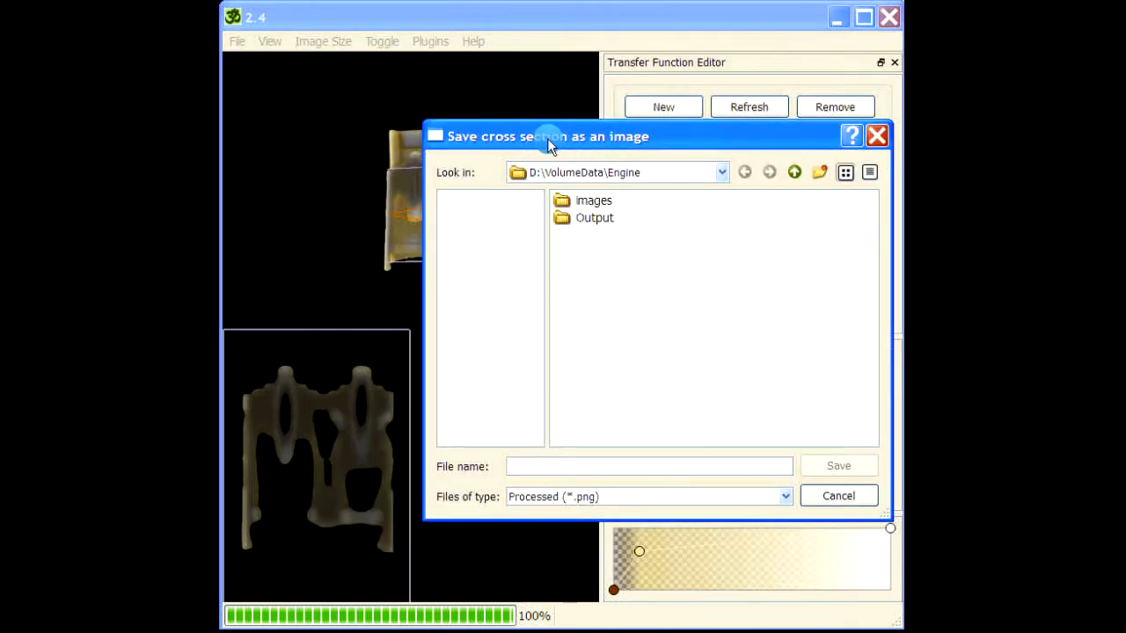
# Save the resliced cross section as cs in the Engine folder and dismiss the cross-sectional area report
pyautogui.moveTo(548, 138); pyautogui.dragTo(435, 130)
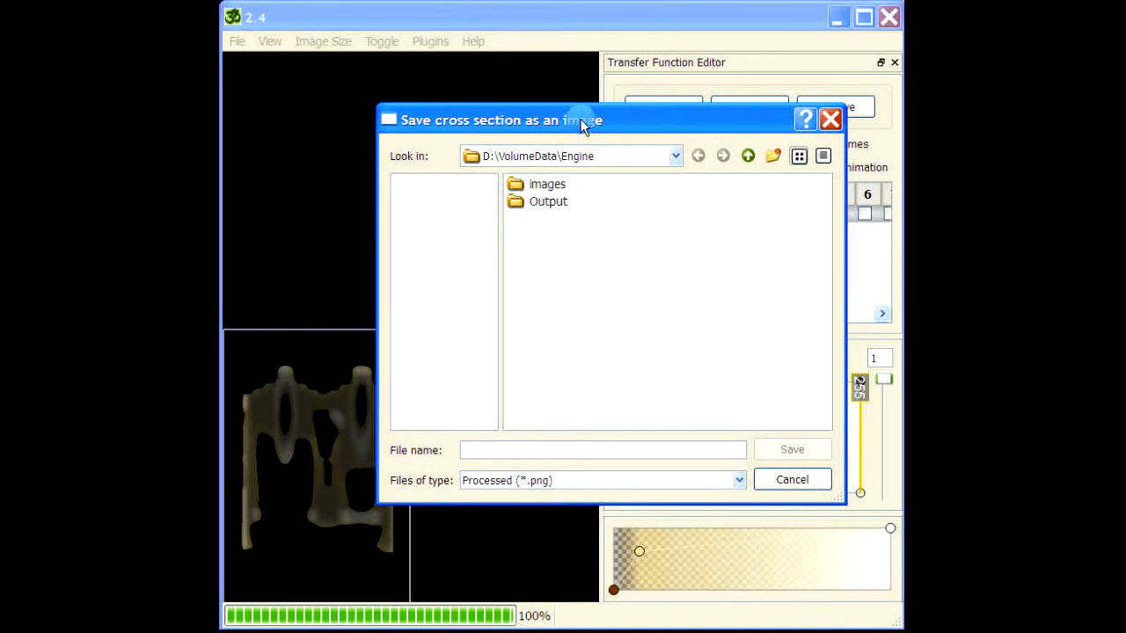
pyautogui.click(506, 449)
pyautogui.write('cs')
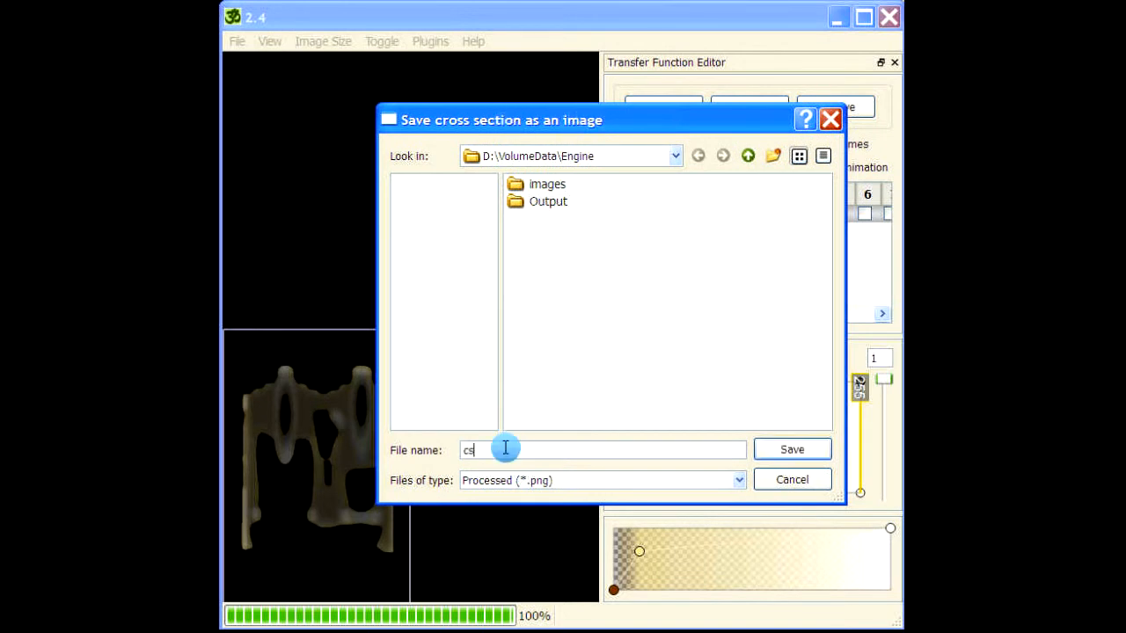
pyautogui.click(791, 452)
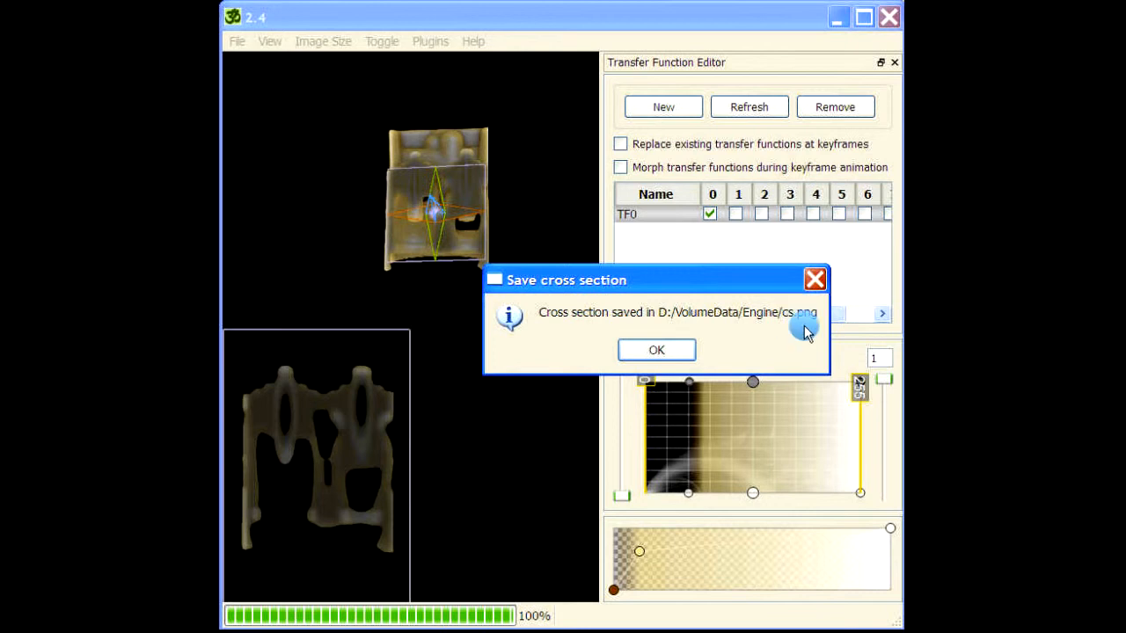
pyautogui.click(671, 350)
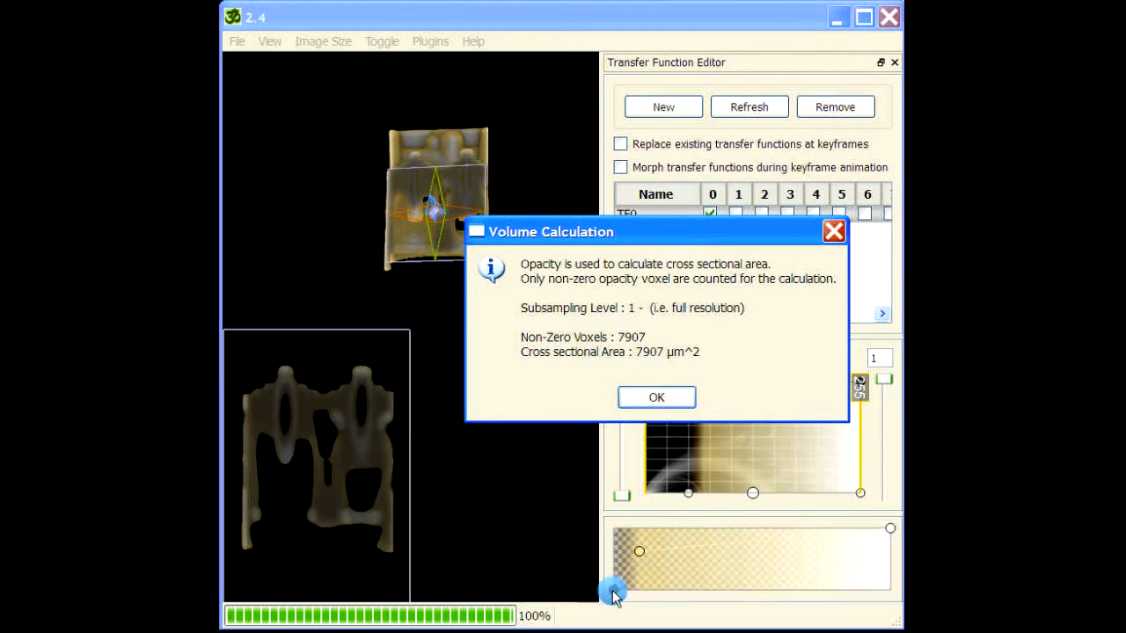
pyautogui.click(651, 397)
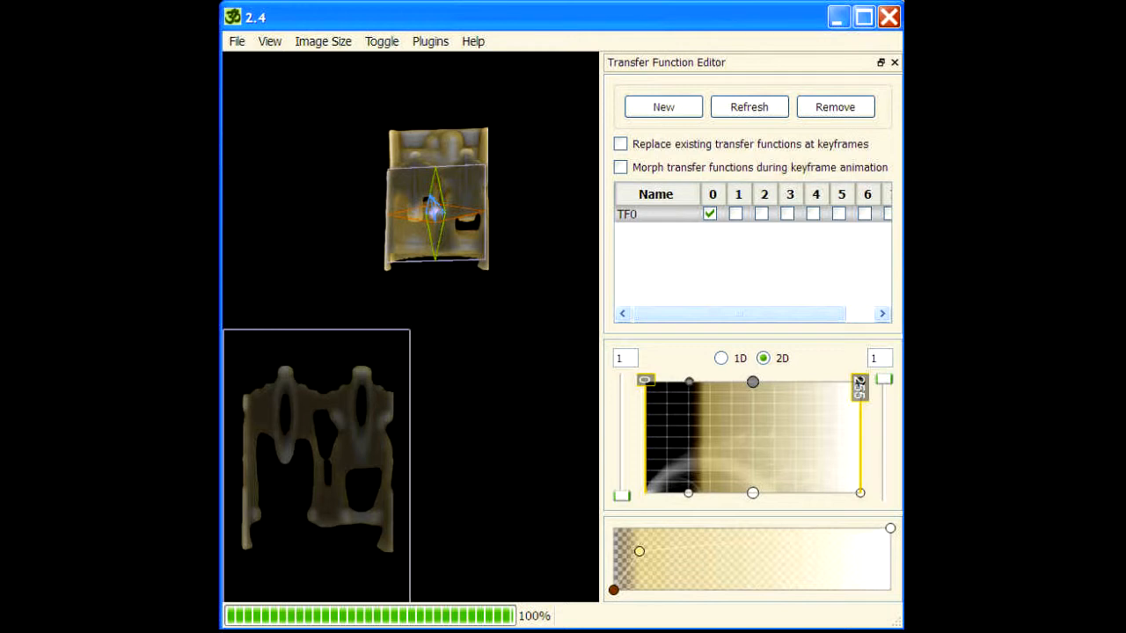
# View cs.png enlarged in IrfanView, compare it with the slice in the clip plane's viewport, and close the image
pyautogui.press('space')
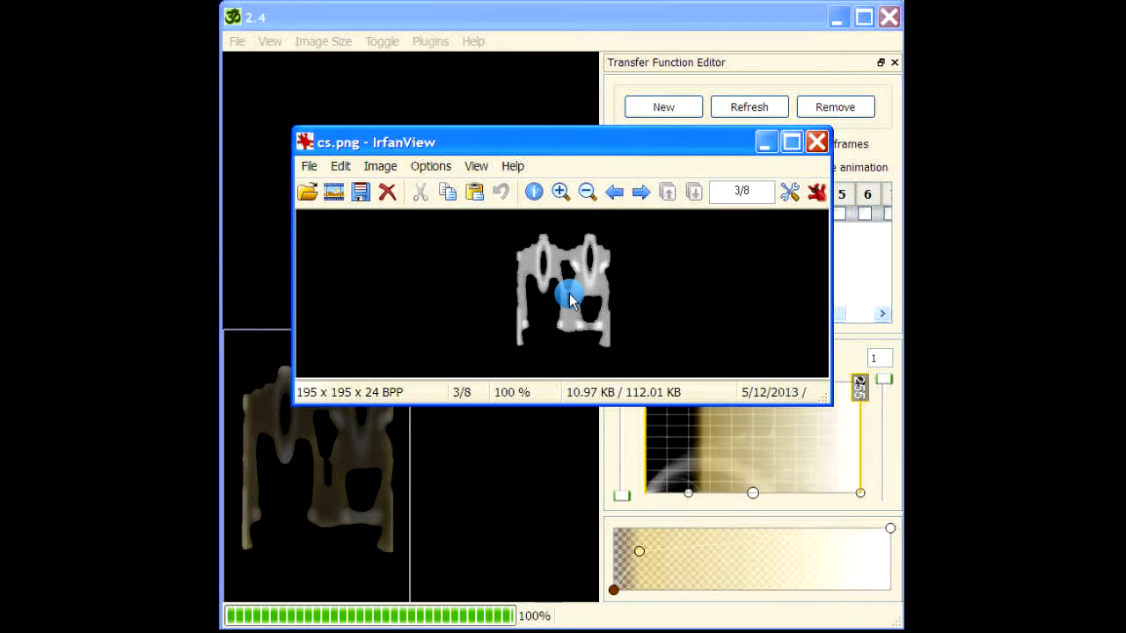
pyautogui.click(559, 191)
pyautogui.click(559, 192)
pyautogui.click(559, 191)
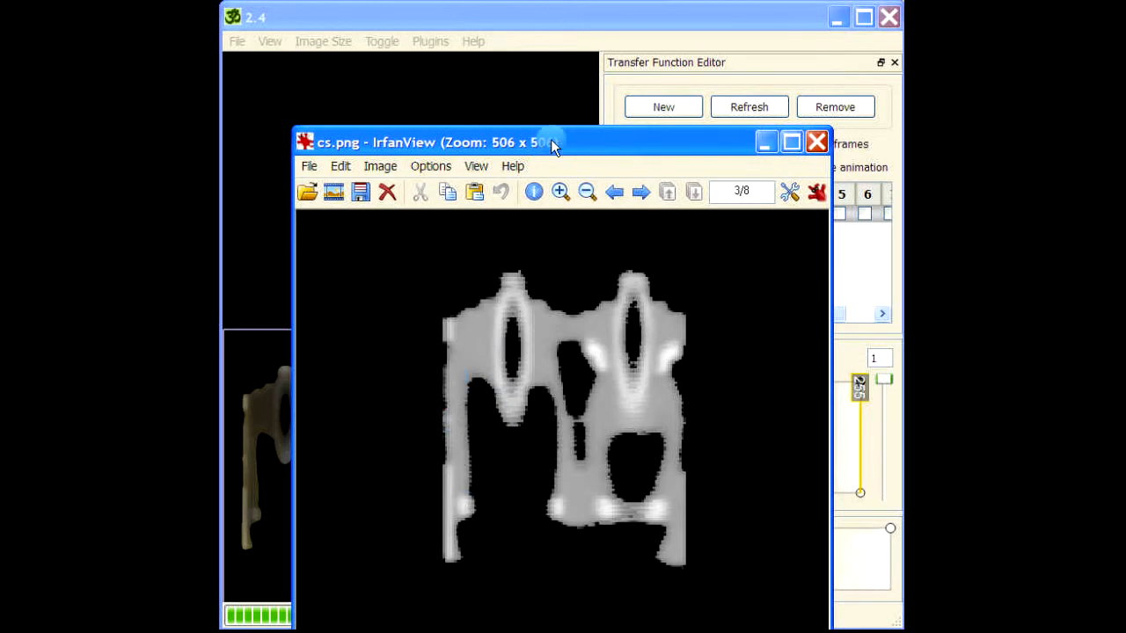
pyautogui.moveTo(550, 141); pyautogui.dragTo(701, 55)
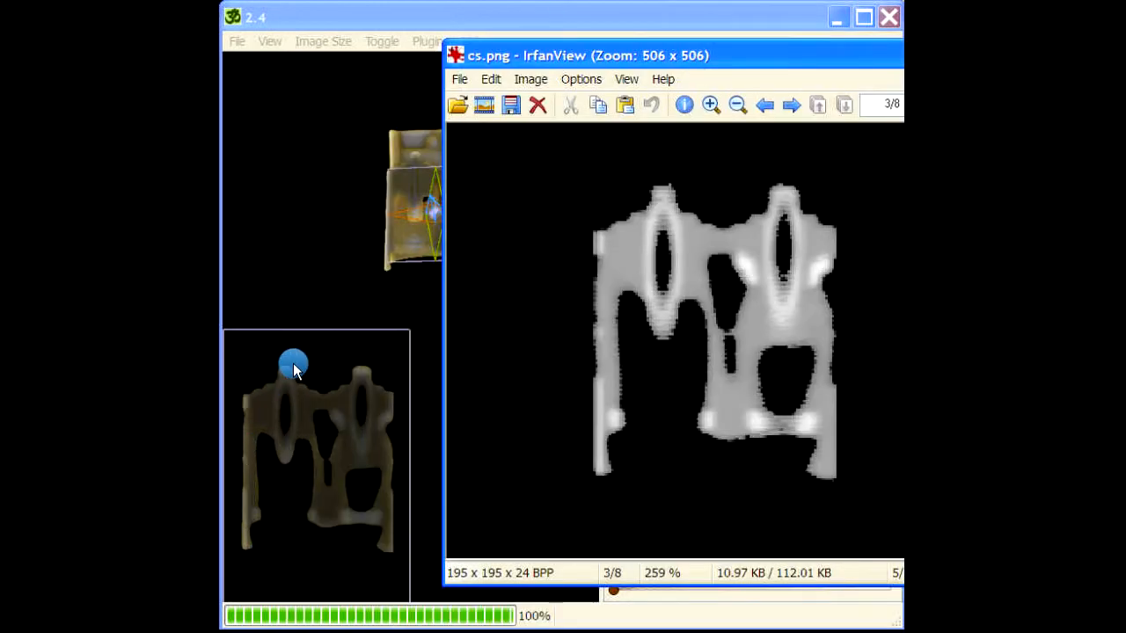
pyautogui.moveTo(674, 56); pyautogui.dragTo(555, 69)
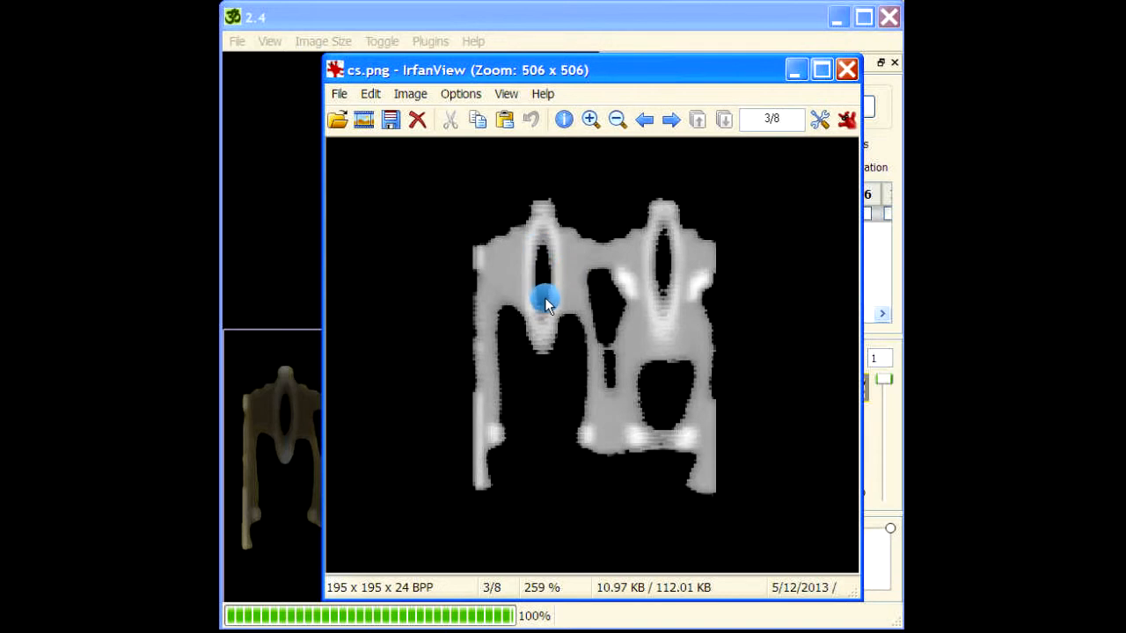
pyautogui.click(846, 69)
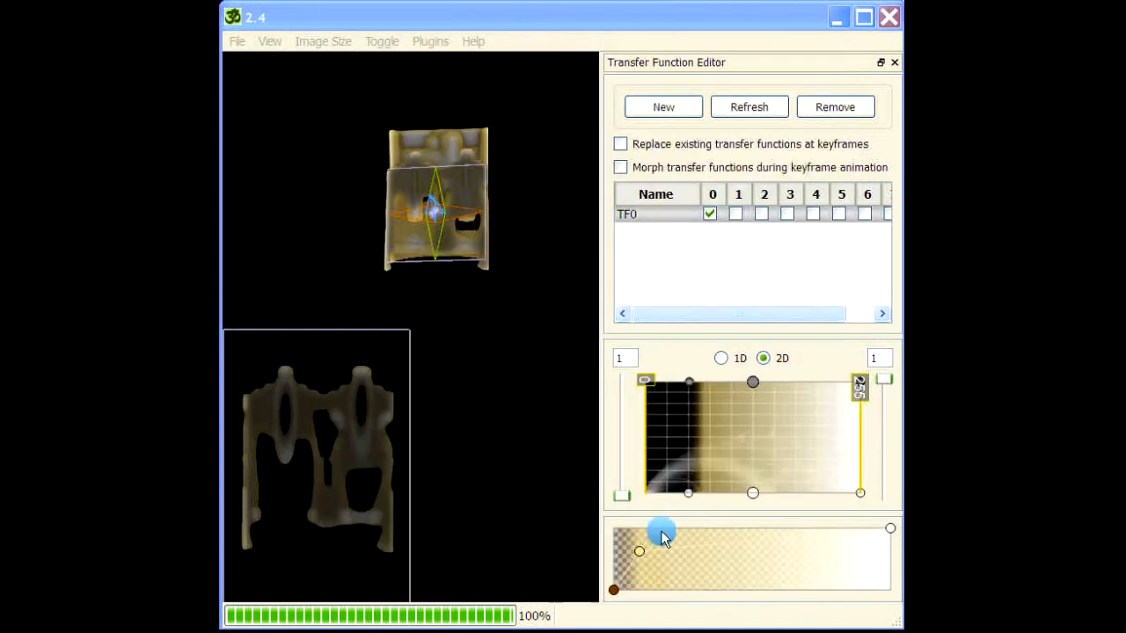
# Reverse the transfer function's opacity ramp by removing the middle gradient point, raising the start point near full opacity and lowering the end point
pyautogui.moveTo(612, 588); pyautogui.dragTo(613, 547)
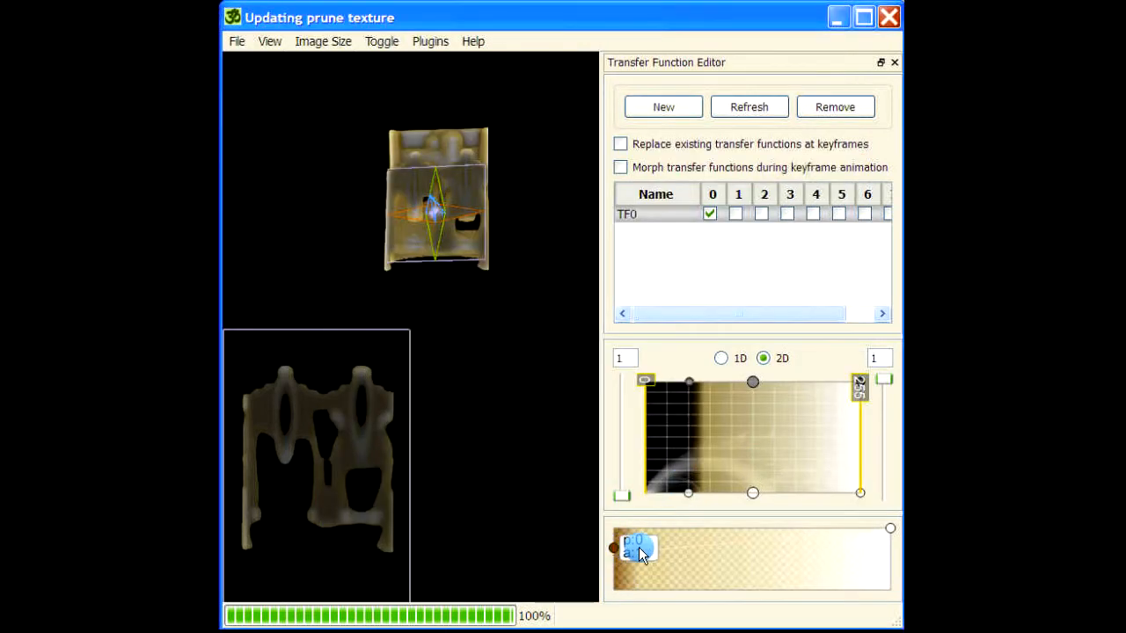
pyautogui.rightClick(640, 549)
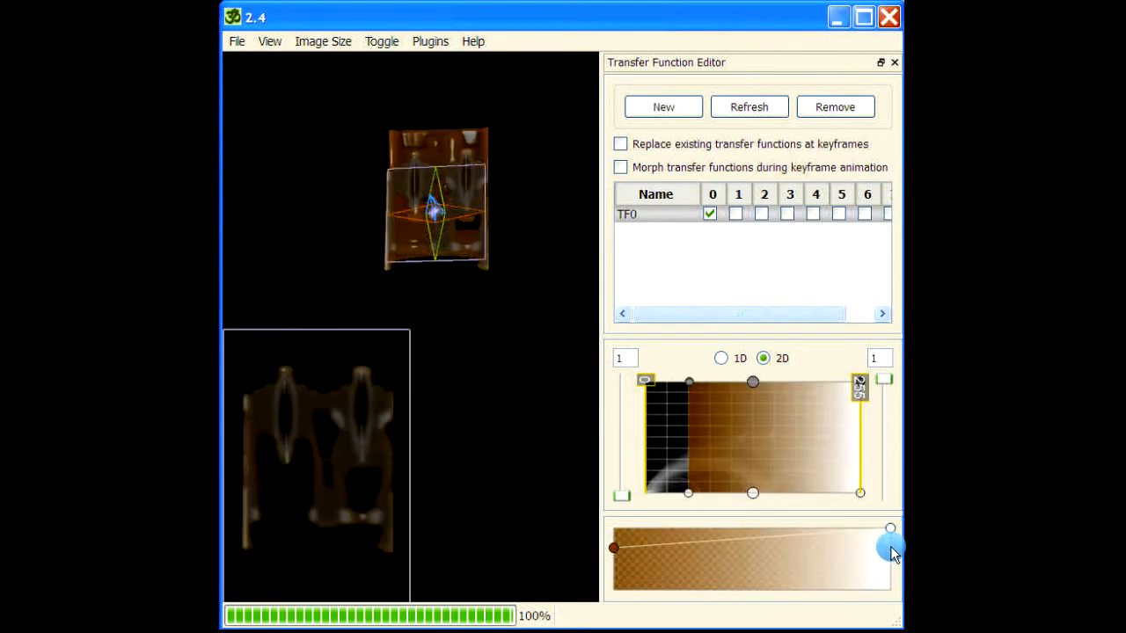
pyautogui.moveTo(893, 554); pyautogui.dragTo(894, 573)
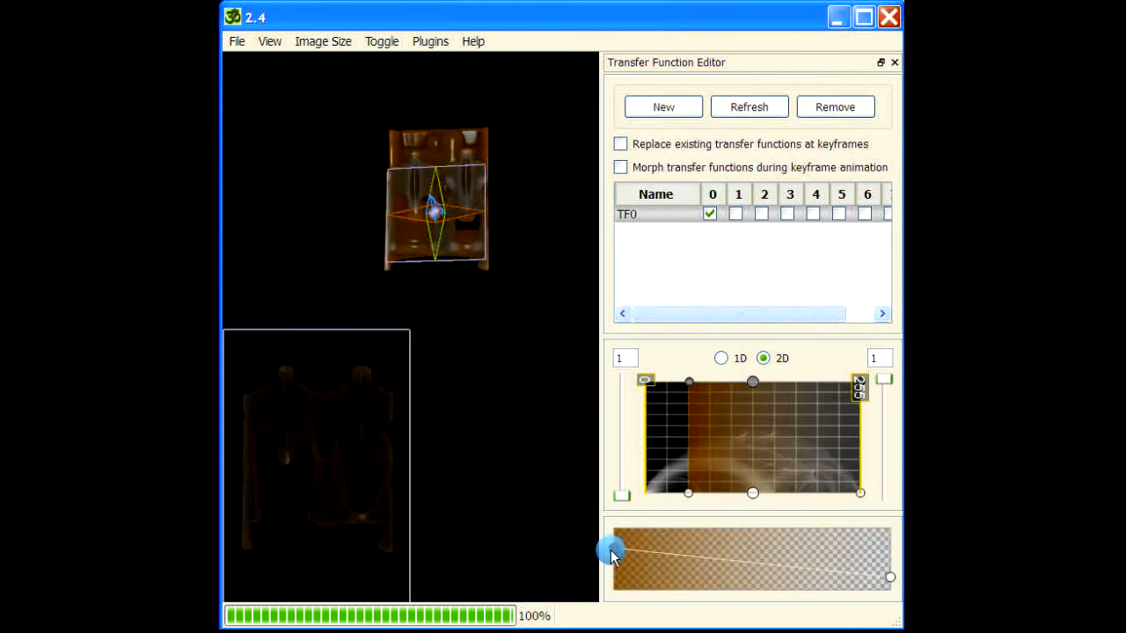
pyautogui.moveTo(613, 554); pyautogui.dragTo(613, 533)
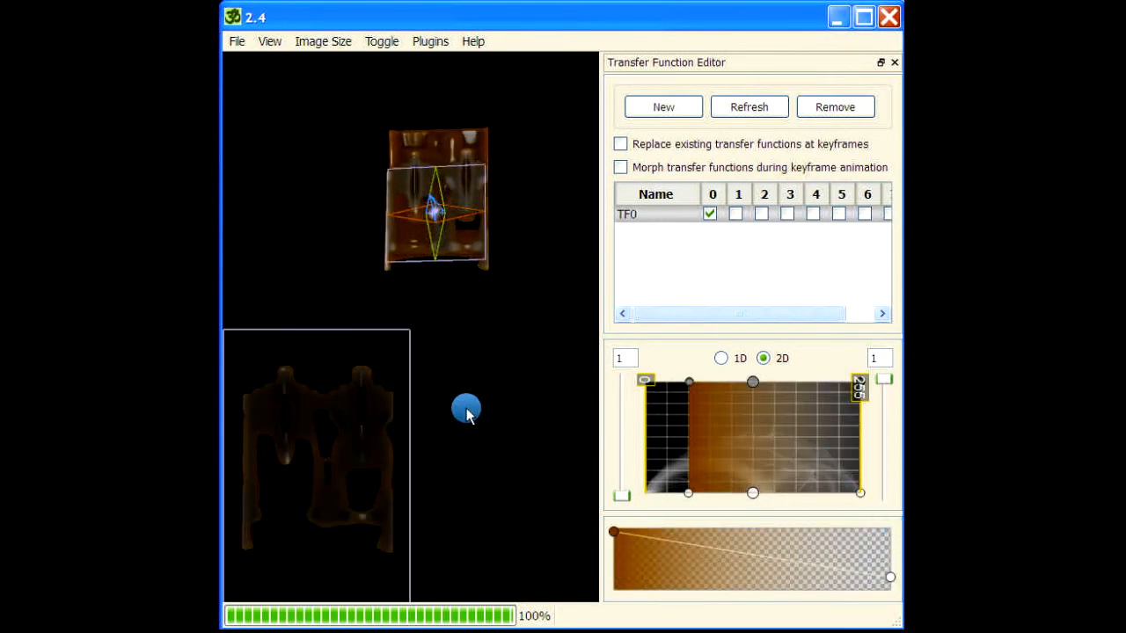
# Run reslice on the clip plane and save the cross section as cs1, dismissing the area report
pyautogui.press('space')
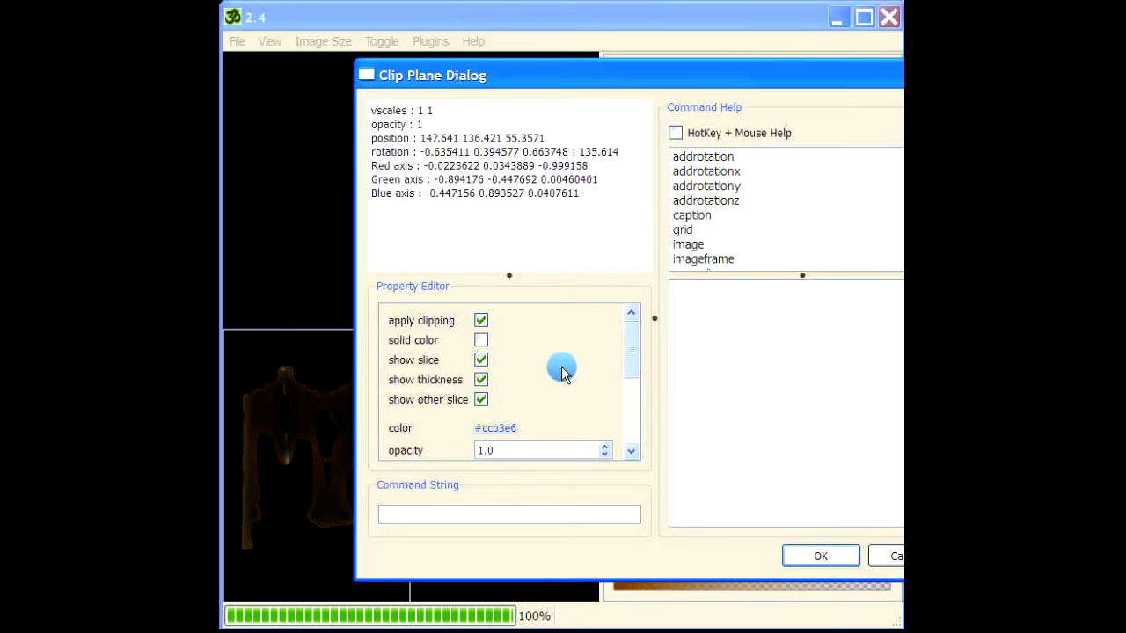
pyautogui.write('reslice')
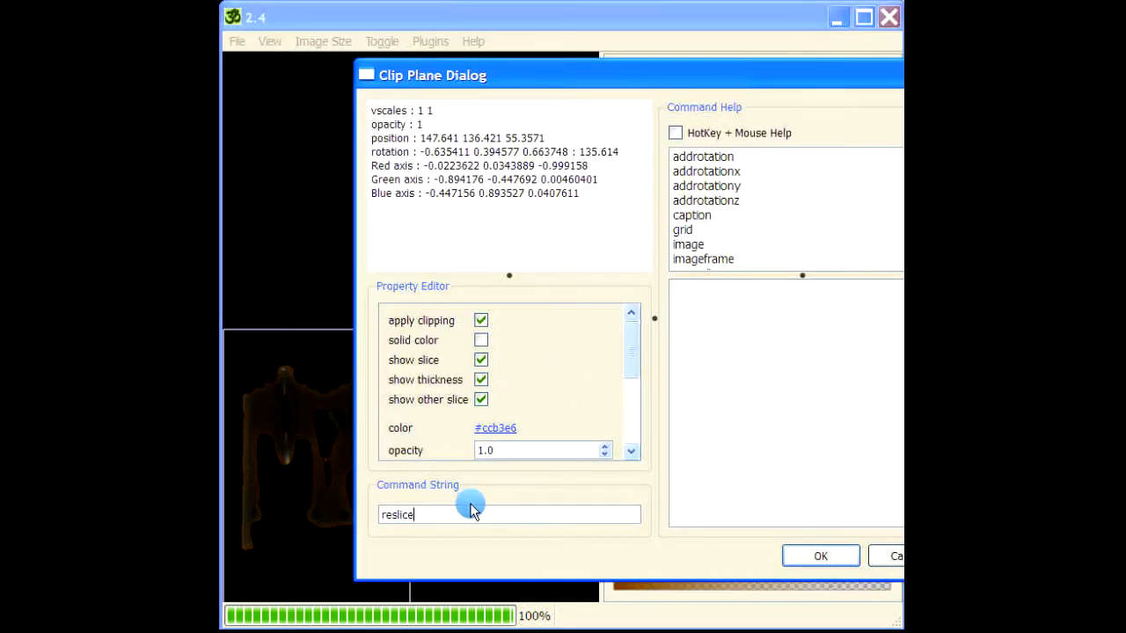
pyautogui.press('Return')
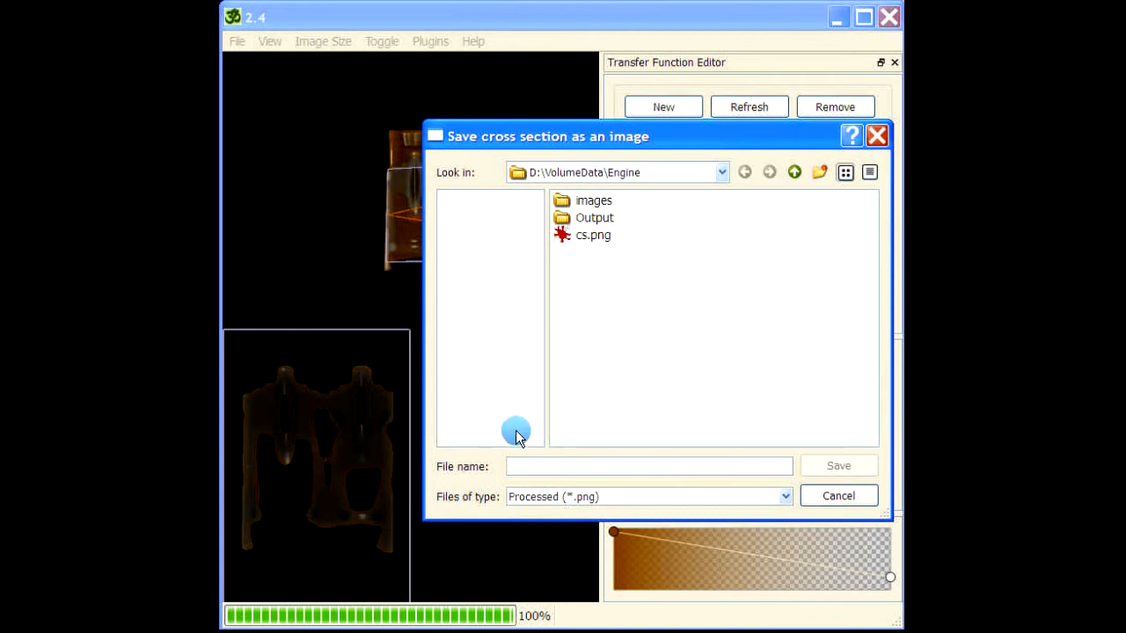
pyautogui.click(525, 460)
pyautogui.write('cs')
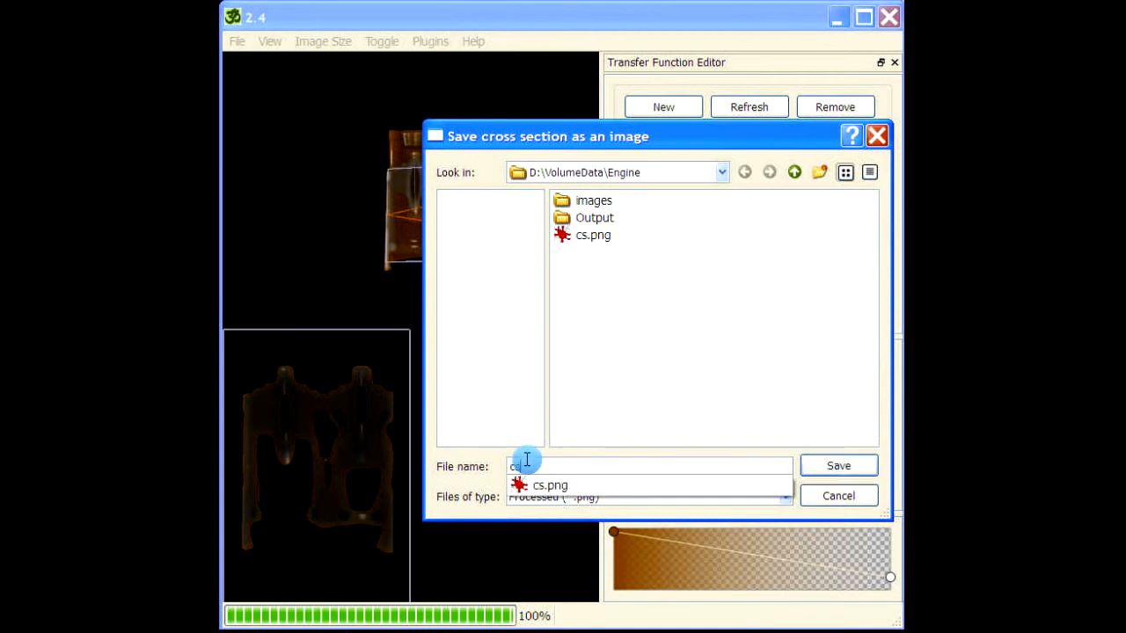
pyautogui.write('1')
pyautogui.press('Return')
pyautogui.click(657, 350)
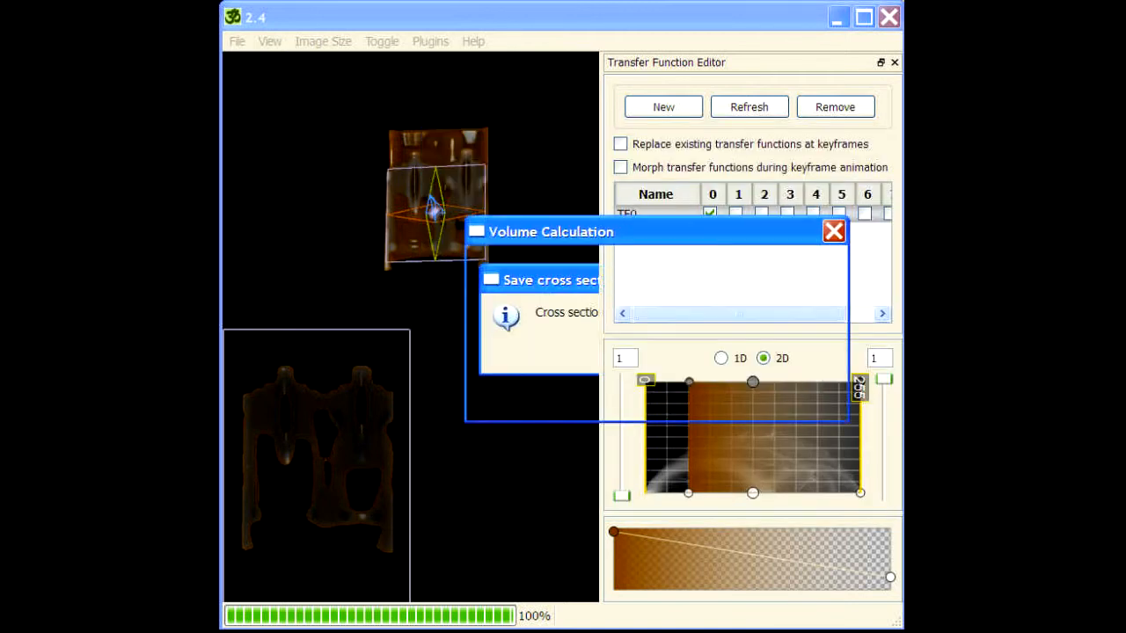
pyautogui.click(655, 398)
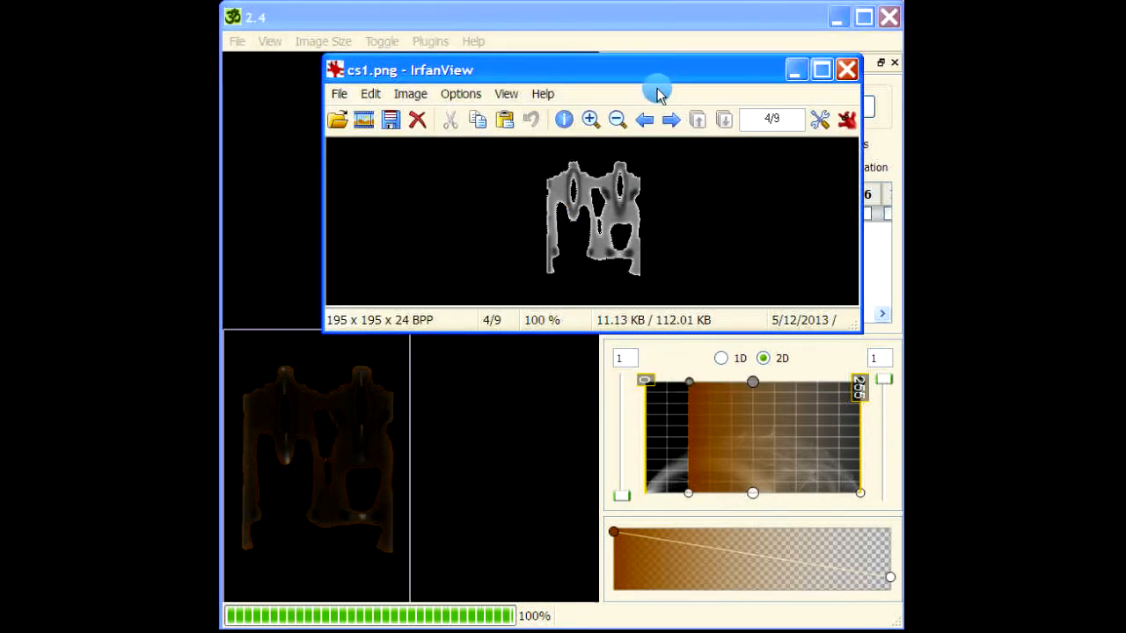
# Compare cs1.png with cs.png in IrfanView by switching between the two images, and close the viewer
pyautogui.moveTo(633, 78); pyautogui.dragTo(582, 180)
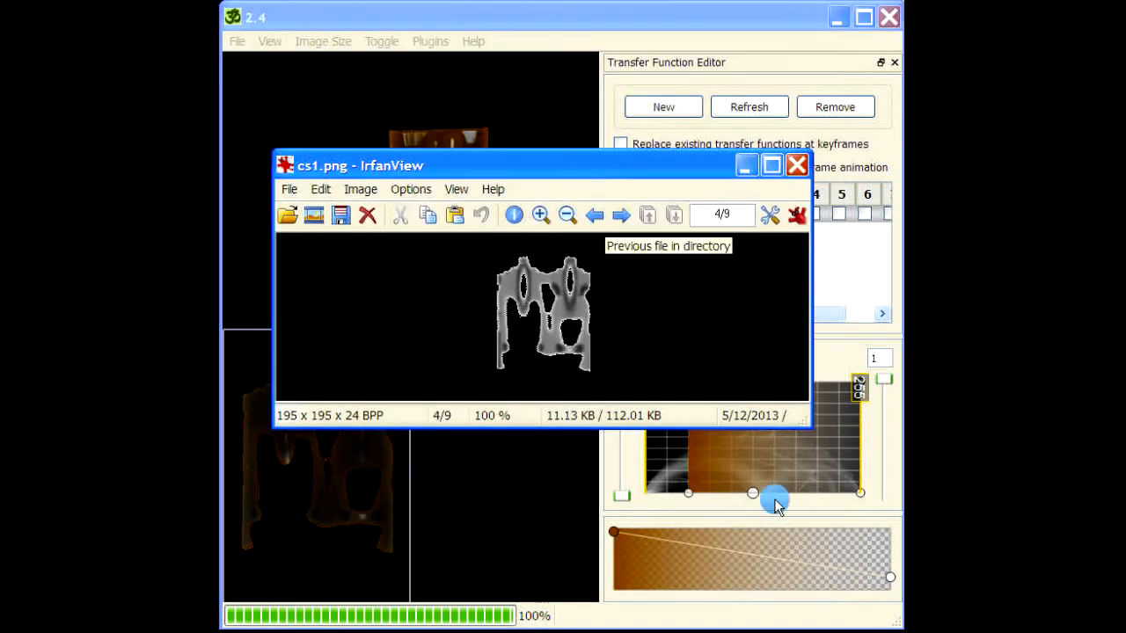
pyautogui.click(598, 219)
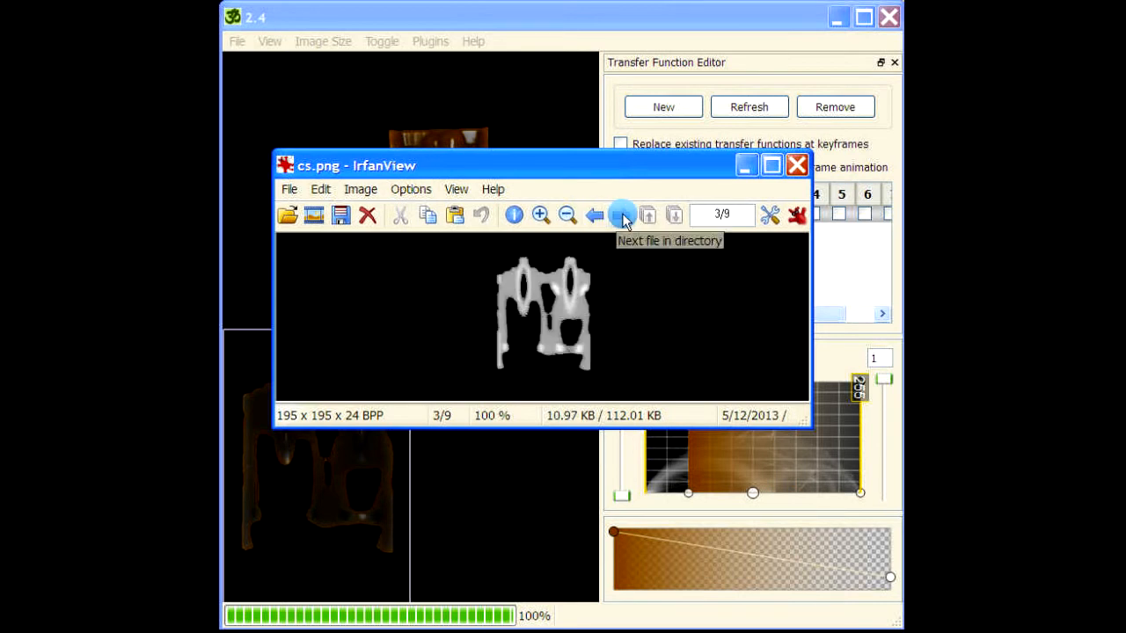
pyautogui.click(625, 220)
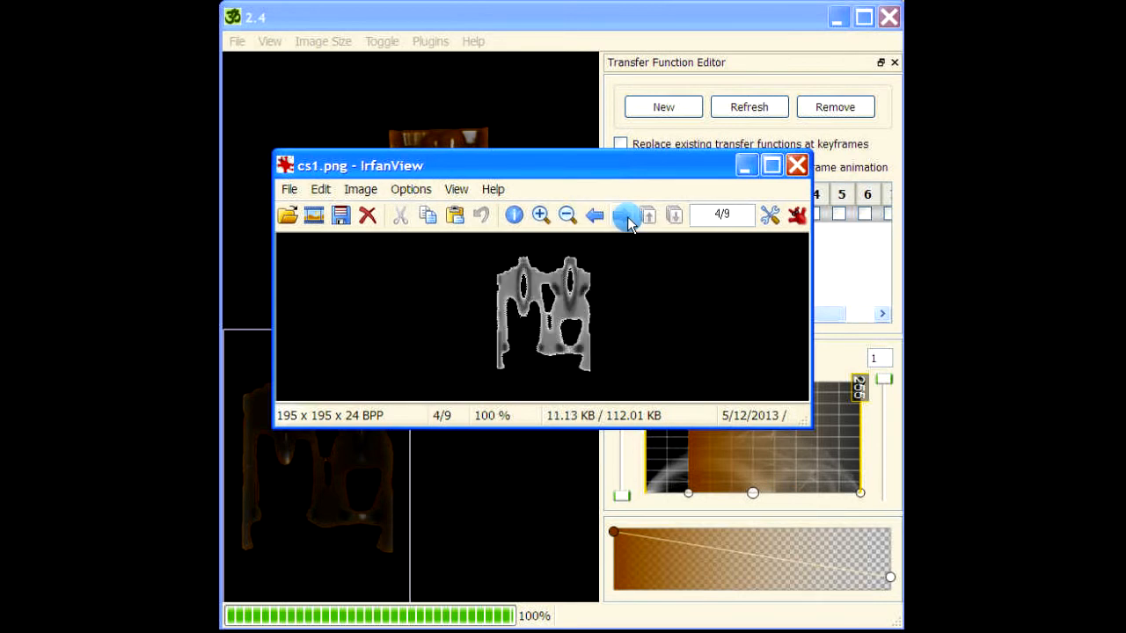
pyautogui.click(604, 217)
pyautogui.click(616, 217)
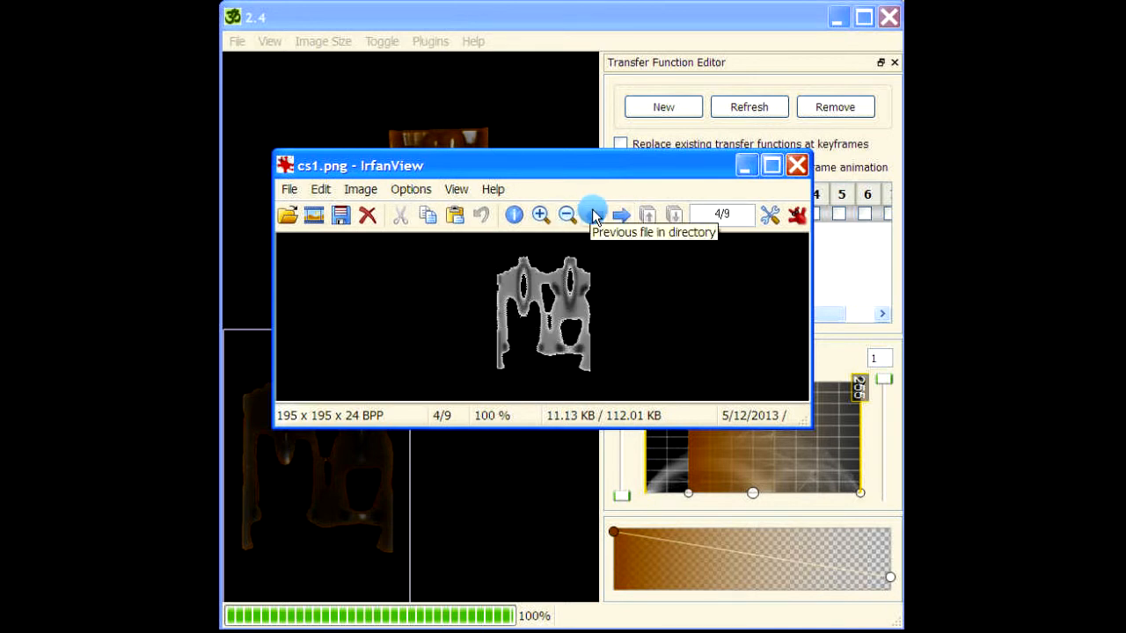
pyautogui.click(595, 217)
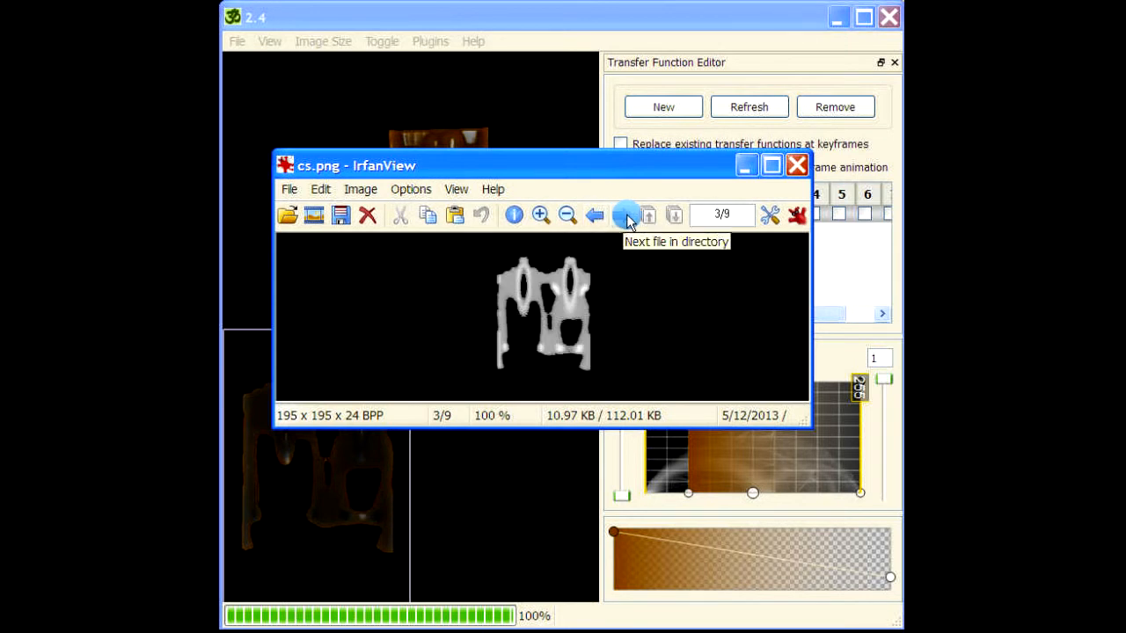
pyautogui.click(627, 218)
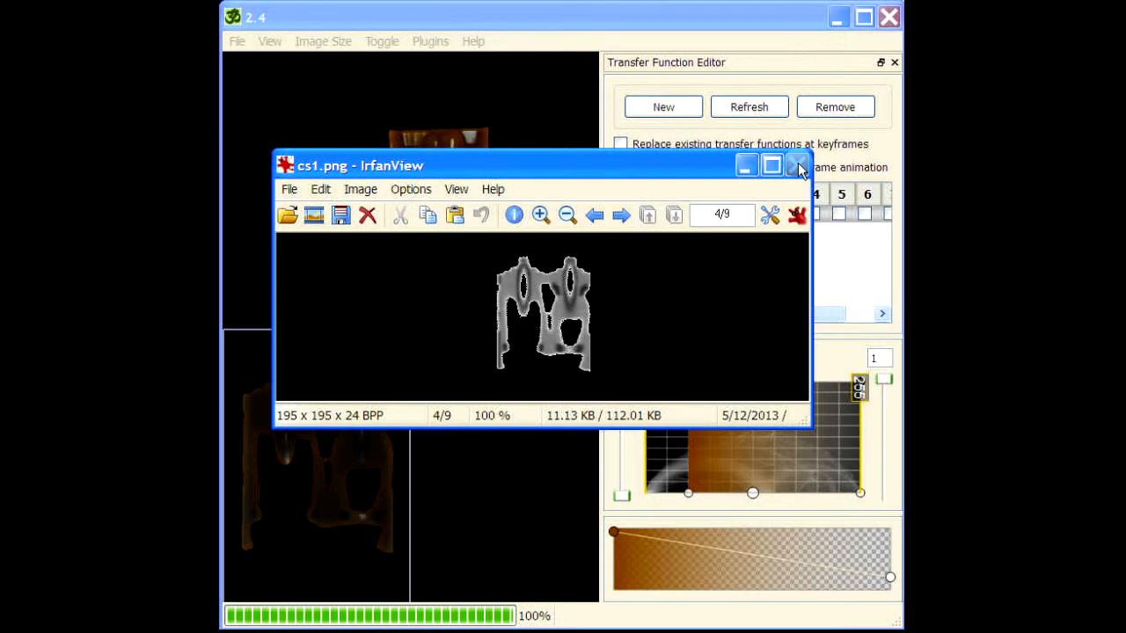
pyautogui.click(796, 168)
# Rotate the clip plane to a nearly horizontal cut through the engine and show it as a smaller, thicker slab in its viewport
pyautogui.moveTo(299, 444)
pyautogui.mouseDown()
pyautogui.moveTo(309, 495)
pyautogui.moveTo(317, 423)
pyautogui.moveTo(328, 423)
pyautogui.moveTo(326, 440)
pyautogui.moveTo(350, 435)
pyautogui.moveTo(340, 430)
pyautogui.moveTo(324, 453)
pyautogui.moveTo(337, 457)
pyautogui.mouseUp()
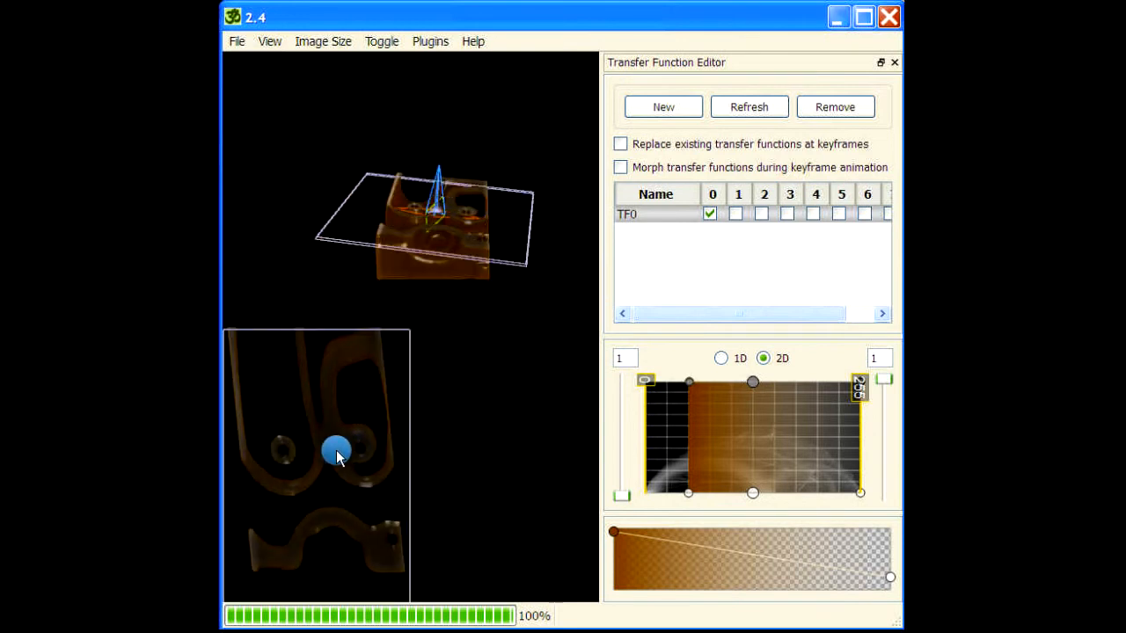
pyautogui.press('space')
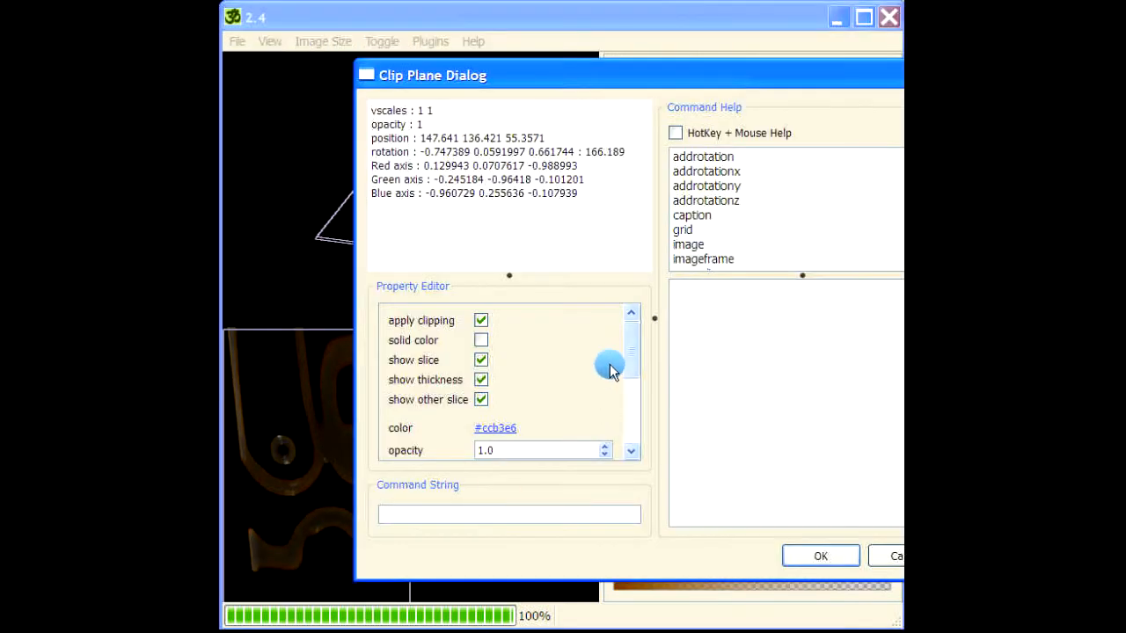
pyautogui.moveTo(632, 346); pyautogui.dragTo(632, 419)
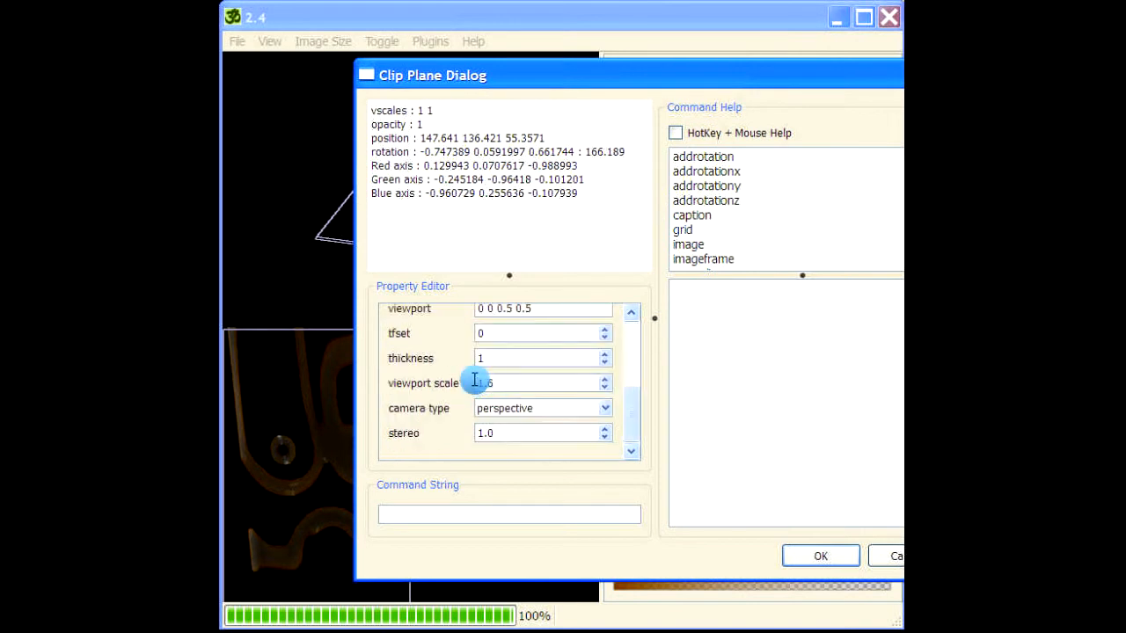
pyautogui.click(837, 557)
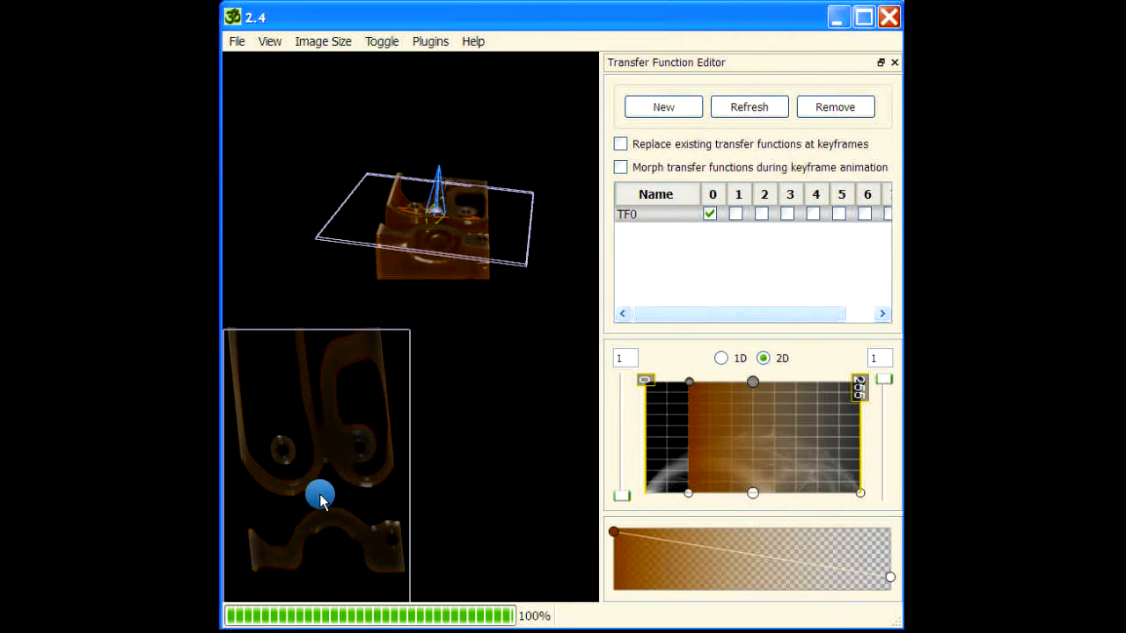
pyautogui.scroll(-3, 312, 440)
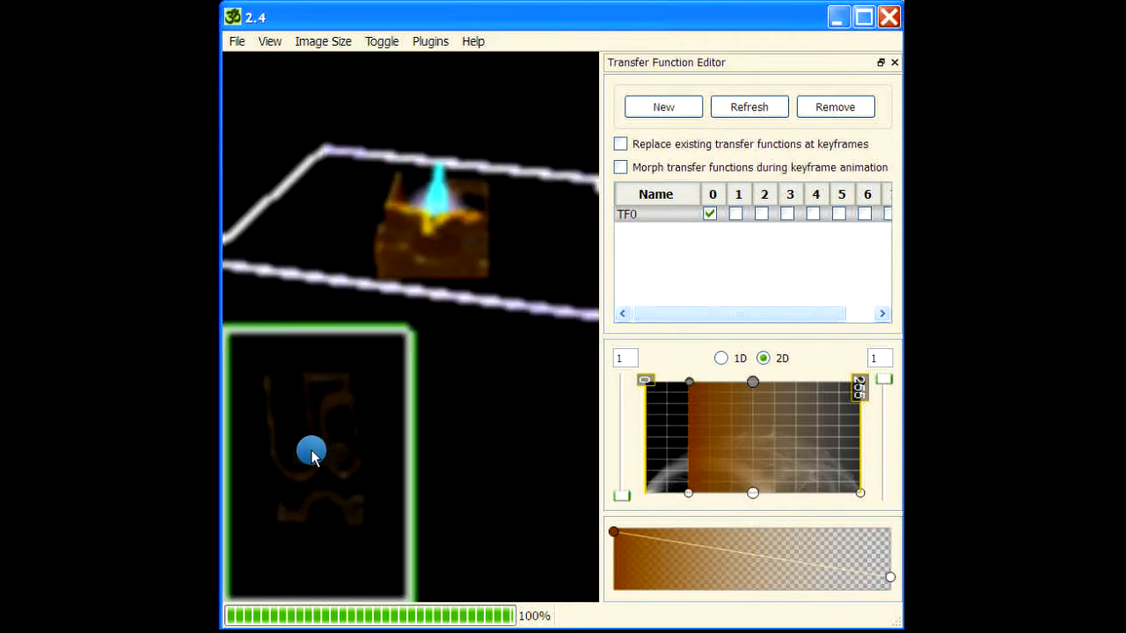
pyautogui.keyDown('shift'); pyautogui.scroll(3, 318, 486); pyautogui.keyUp('shift')
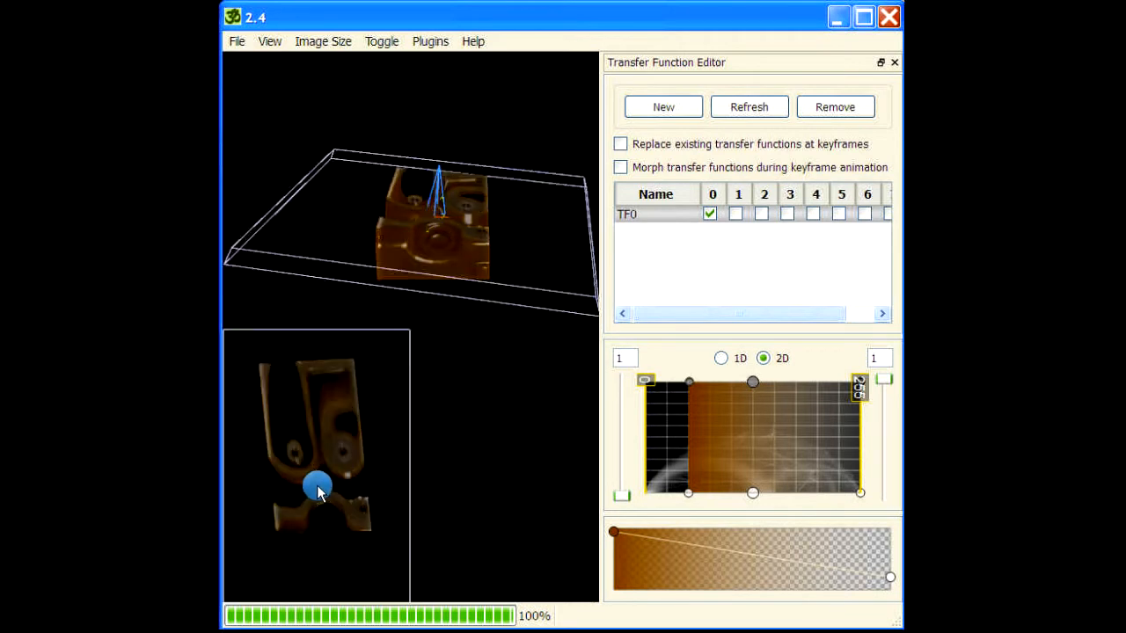
# Run reslice on the thick clip plane and save the resliced volume over t.pvl.nc, storing value rather than opacity
pyautogui.press('space')
pyautogui.write('reslice')
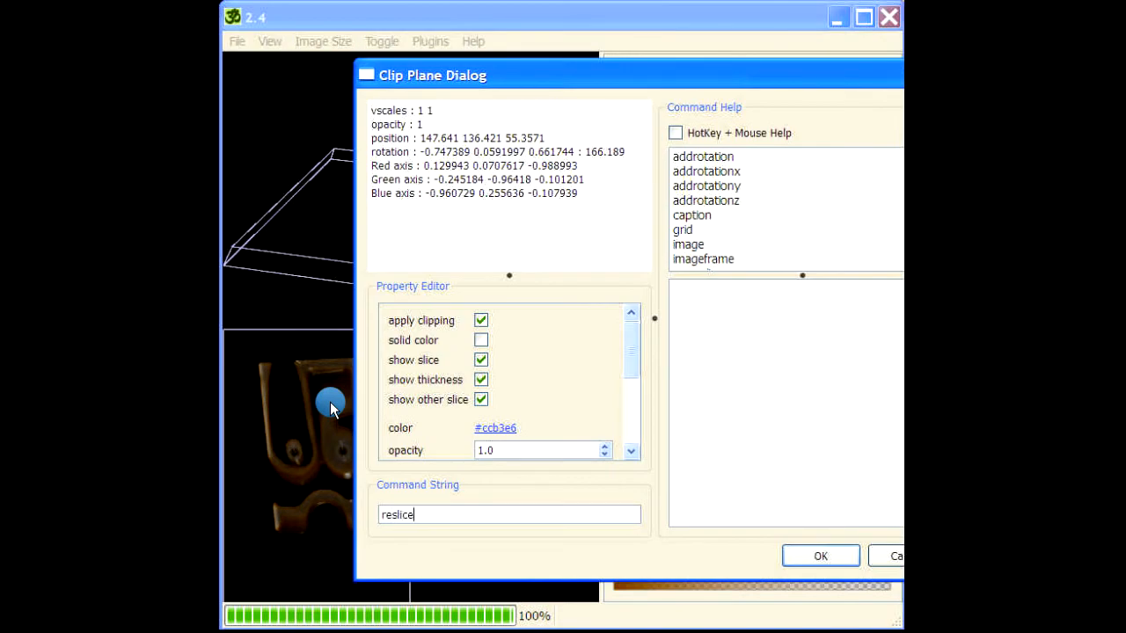
pyautogui.press('Return')
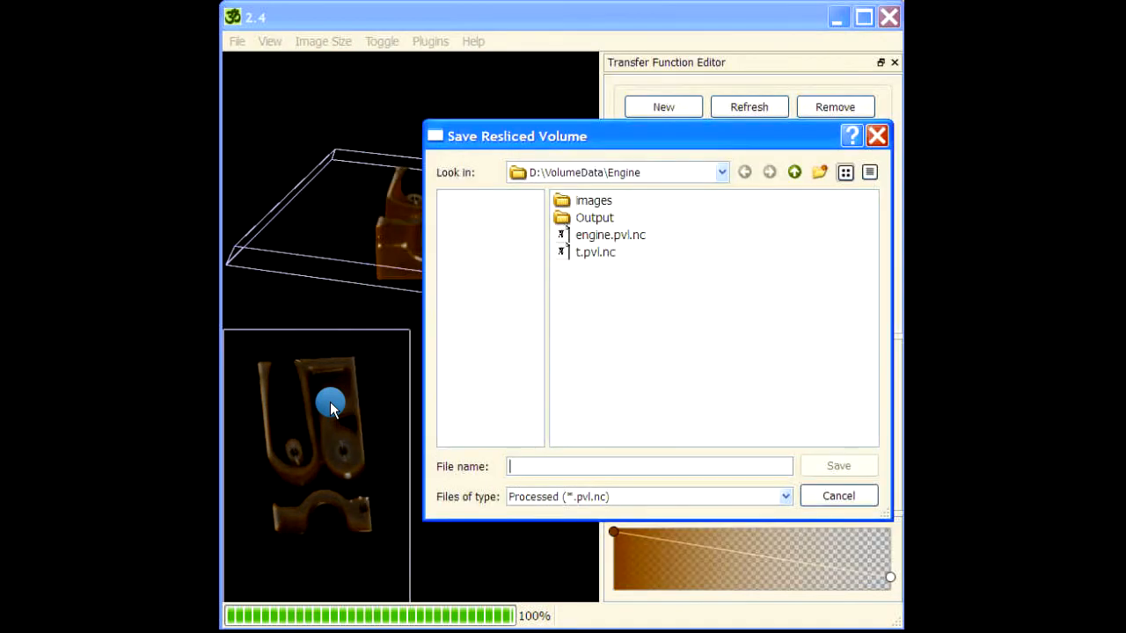
pyautogui.click(595, 252)
pyautogui.doubleClick(587, 254)
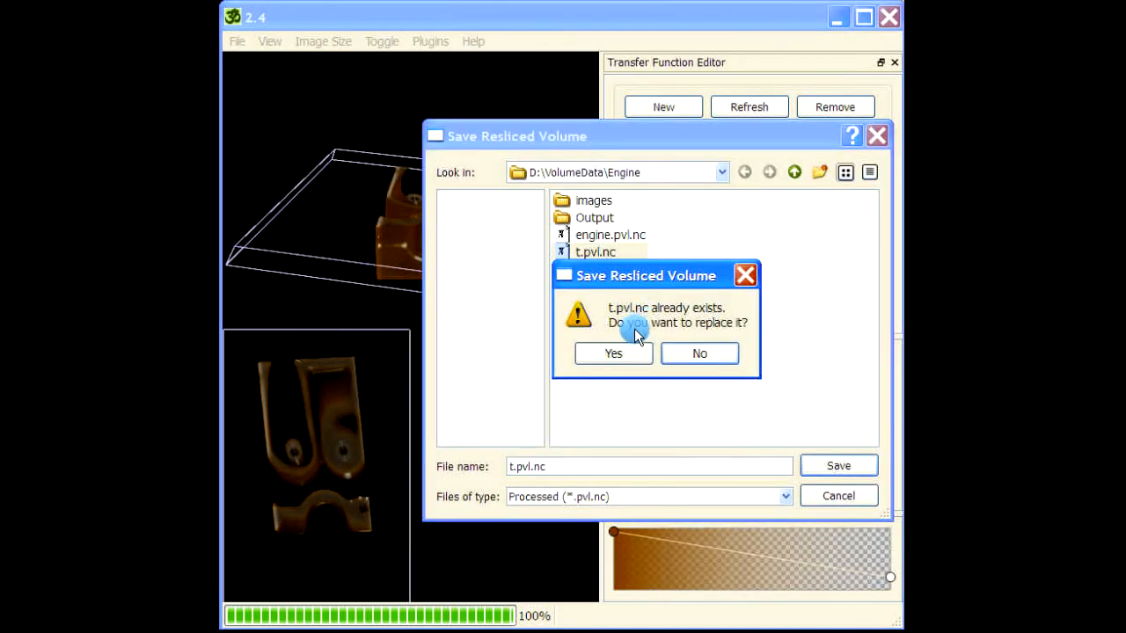
pyautogui.click(610, 352)
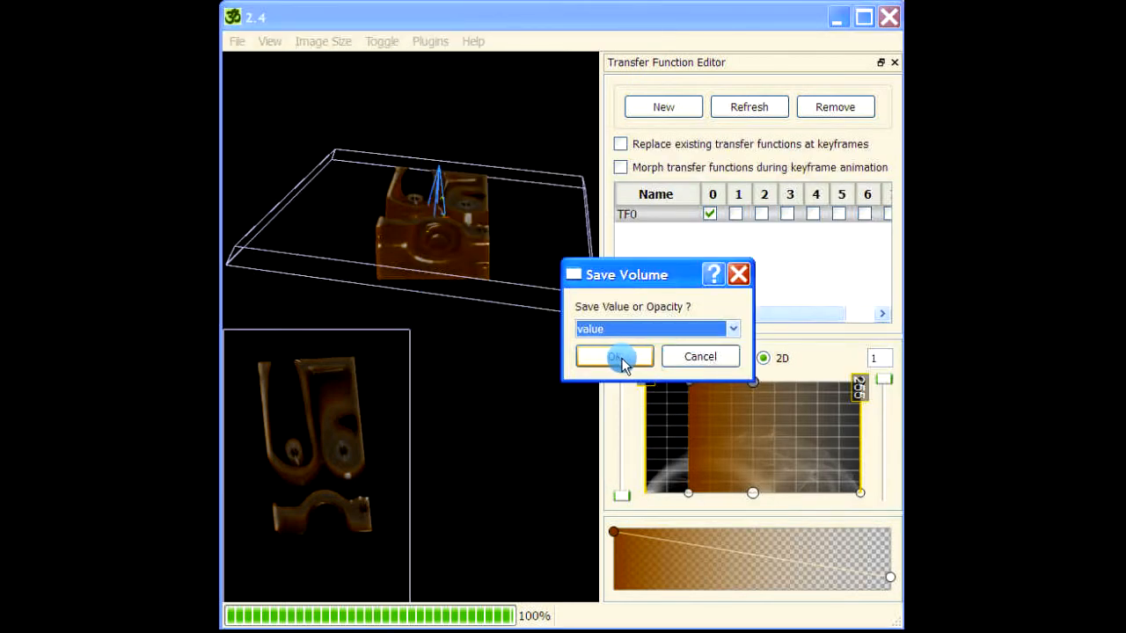
pyautogui.click(622, 358)
pyautogui.click(646, 354)
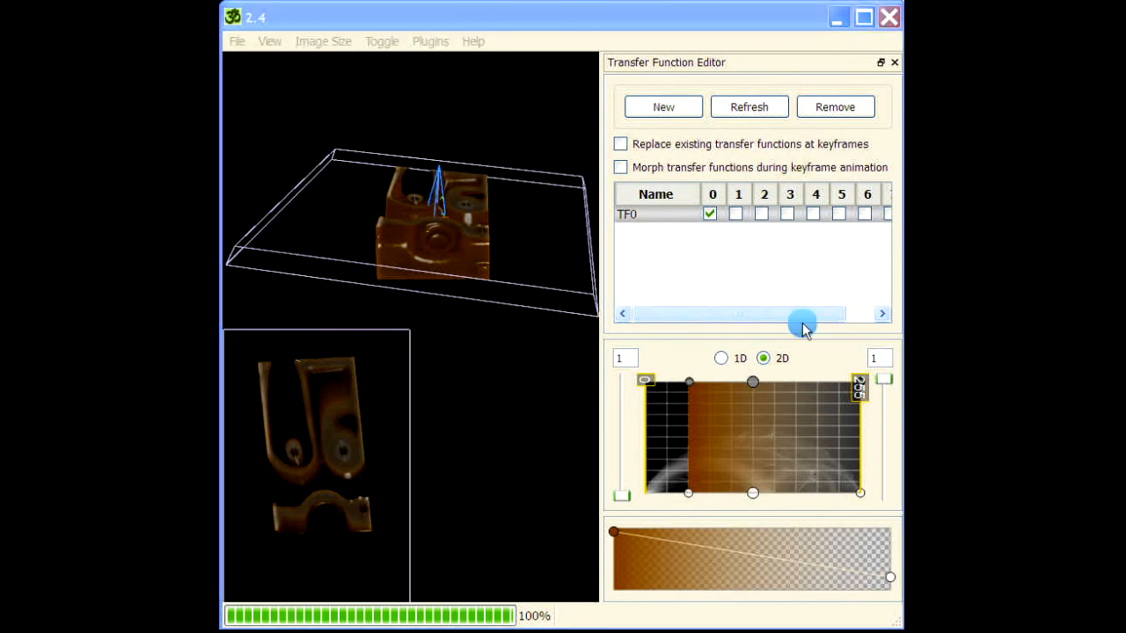
# Load the resliced volume into a second Drishti window, examine the extracted engine slab, and close that window
pyautogui.moveTo(674, 93); pyautogui.dragTo(535, 86)
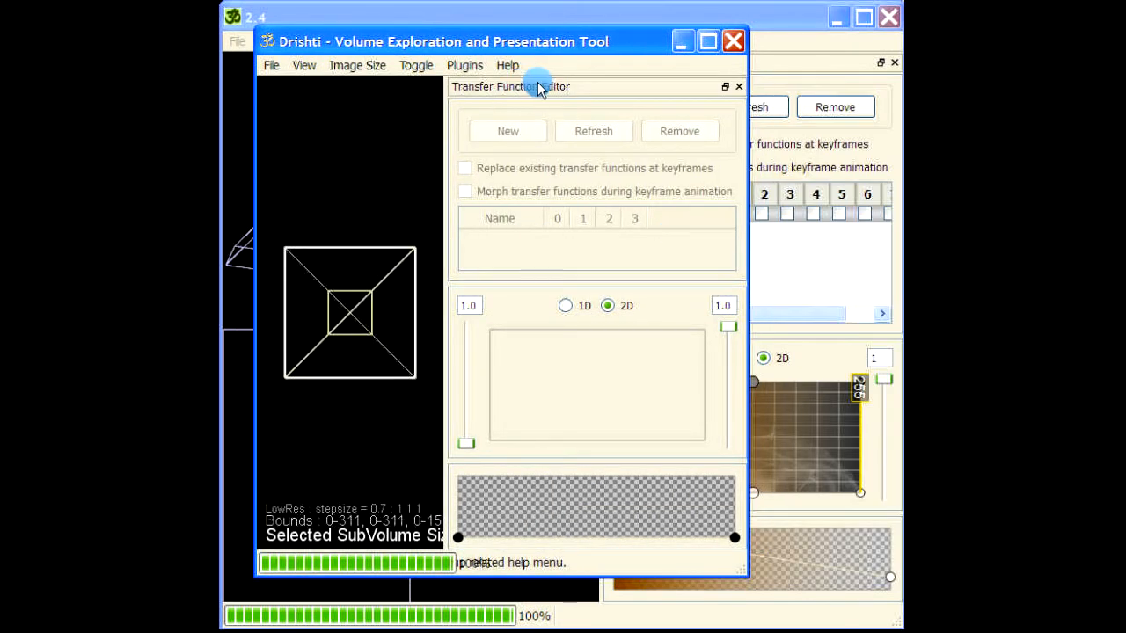
pyautogui.moveTo(530, 85); pyautogui.dragTo(945, 73)
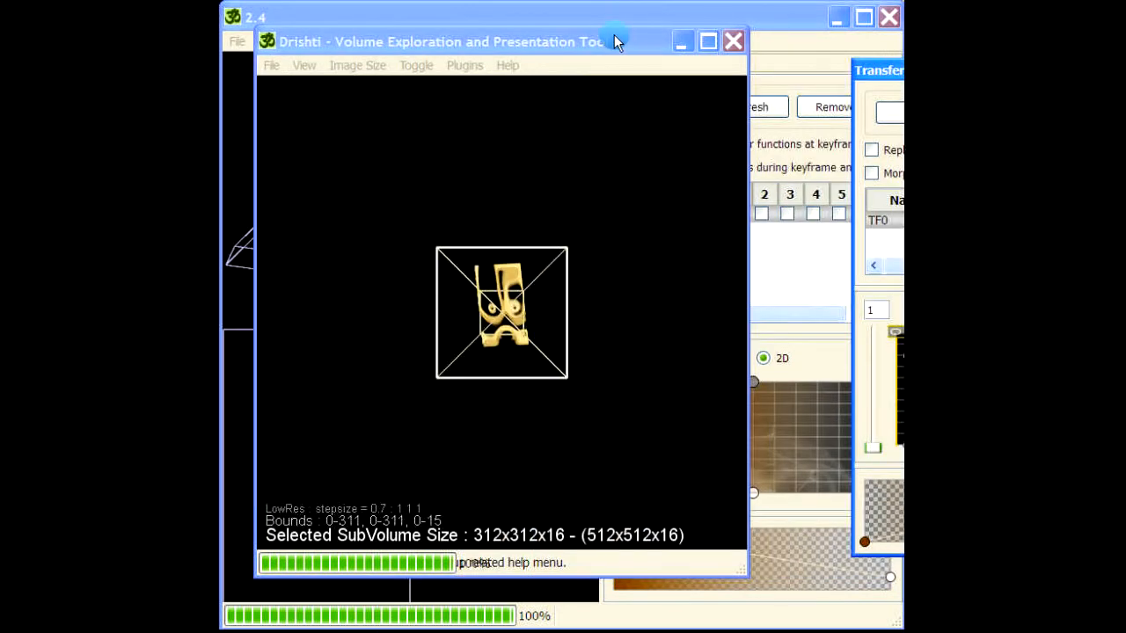
pyautogui.moveTo(562, 47); pyautogui.dragTo(768, 55)
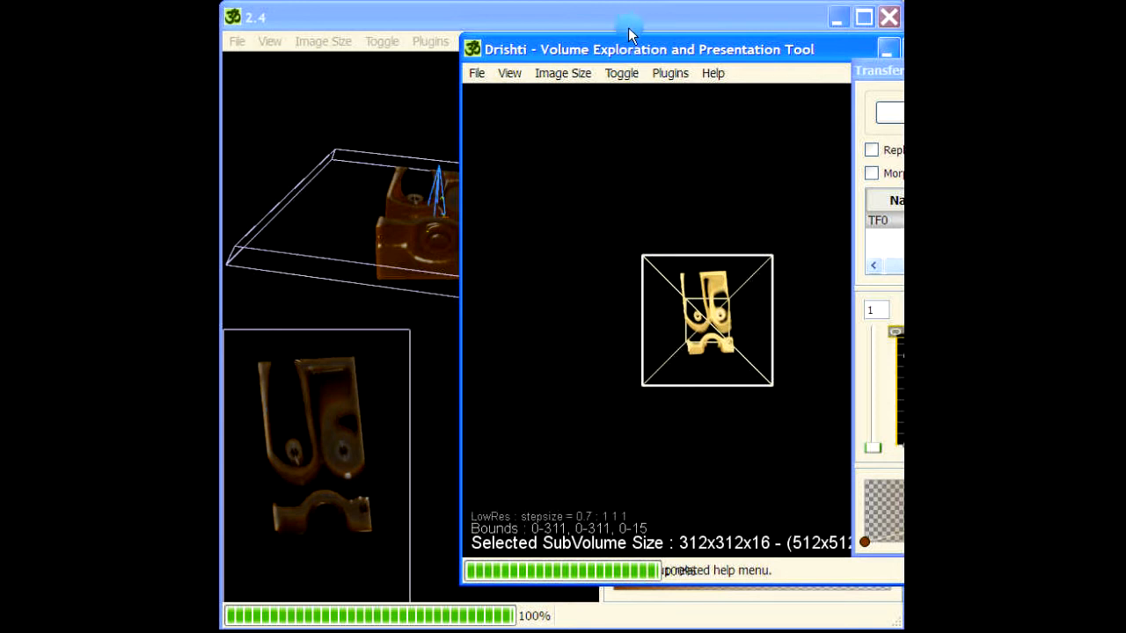
pyautogui.moveTo(621, 49); pyautogui.dragTo(495, 51)
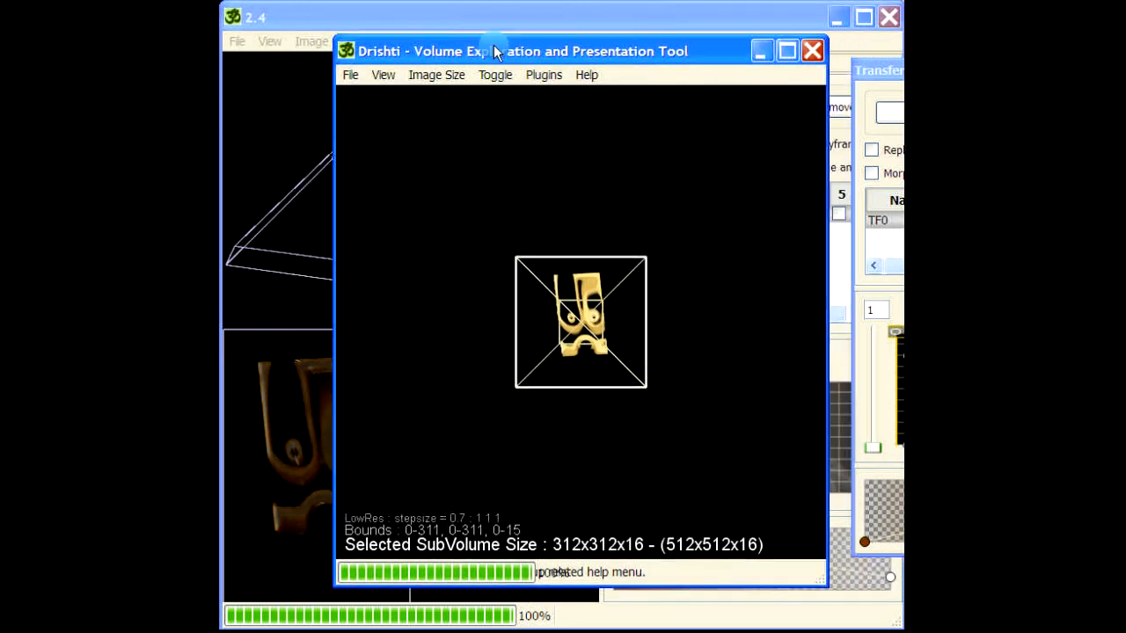
pyautogui.click(812, 50)
pyautogui.click(698, 359)
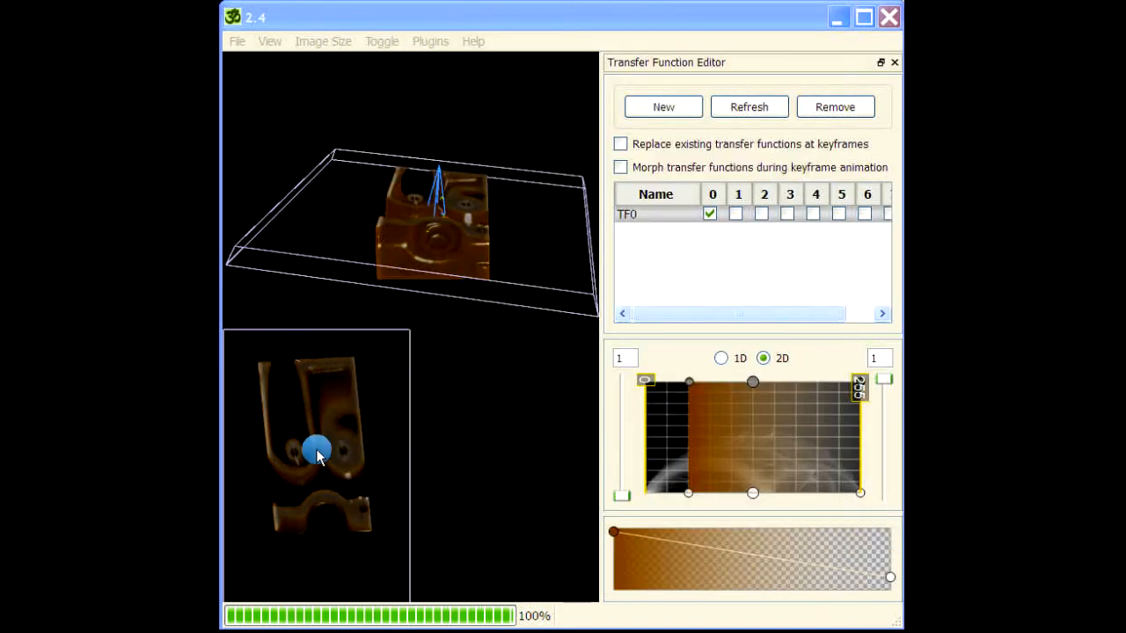
# Run the command mop shrinkwrap on the engine volume and switch off mop updates with mop update off
pyautogui.moveTo(344, 483); pyautogui.dragTo(312, 433)
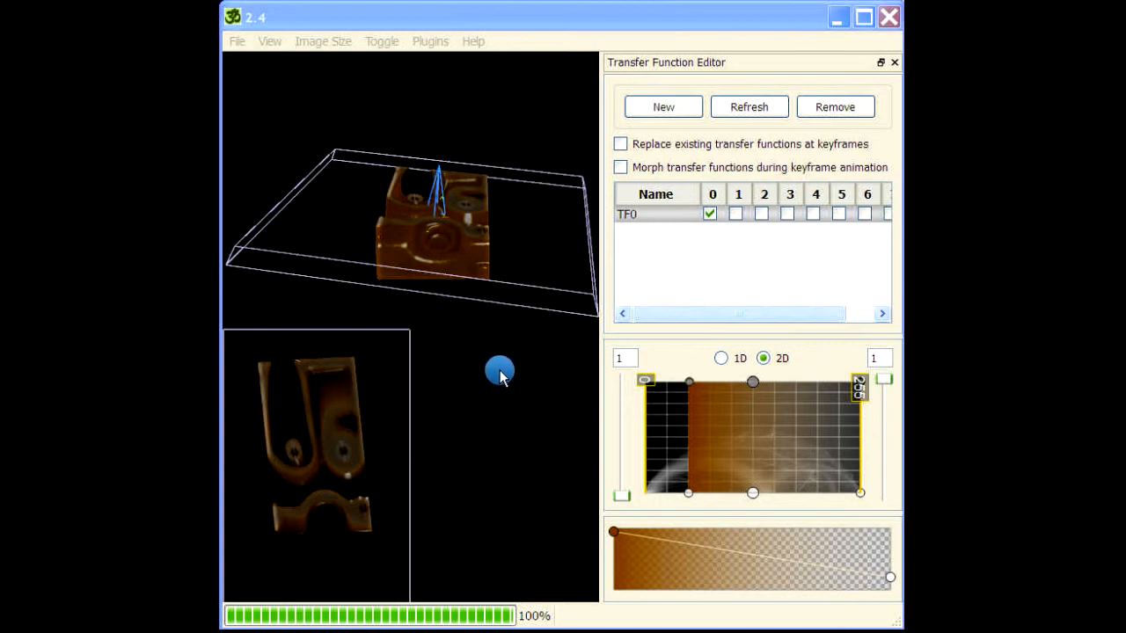
pyautogui.moveTo(453, 340); pyautogui.dragTo(484, 384)
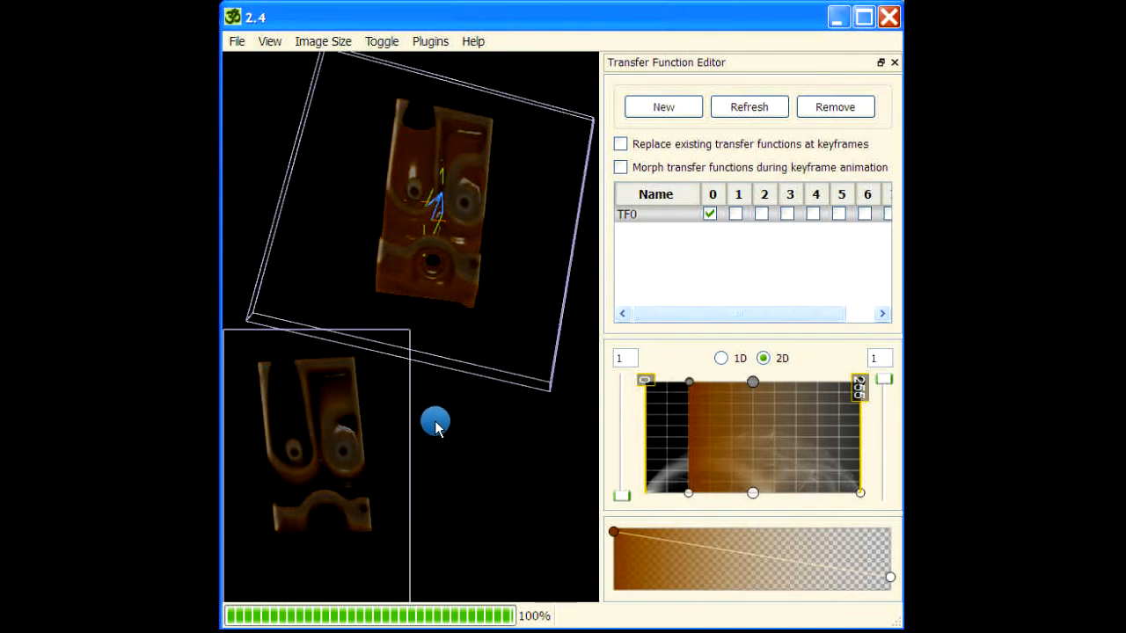
pyautogui.moveTo(434, 423); pyautogui.dragTo(498, 439)
pyautogui.scroll(-3, 497, 437)
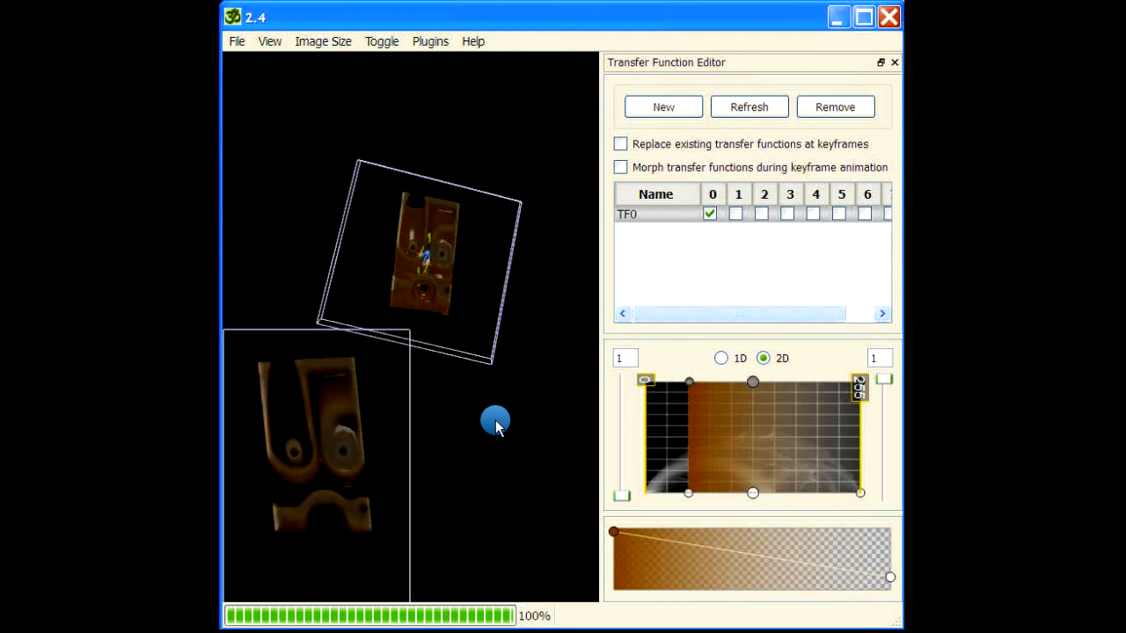
pyautogui.press('space')
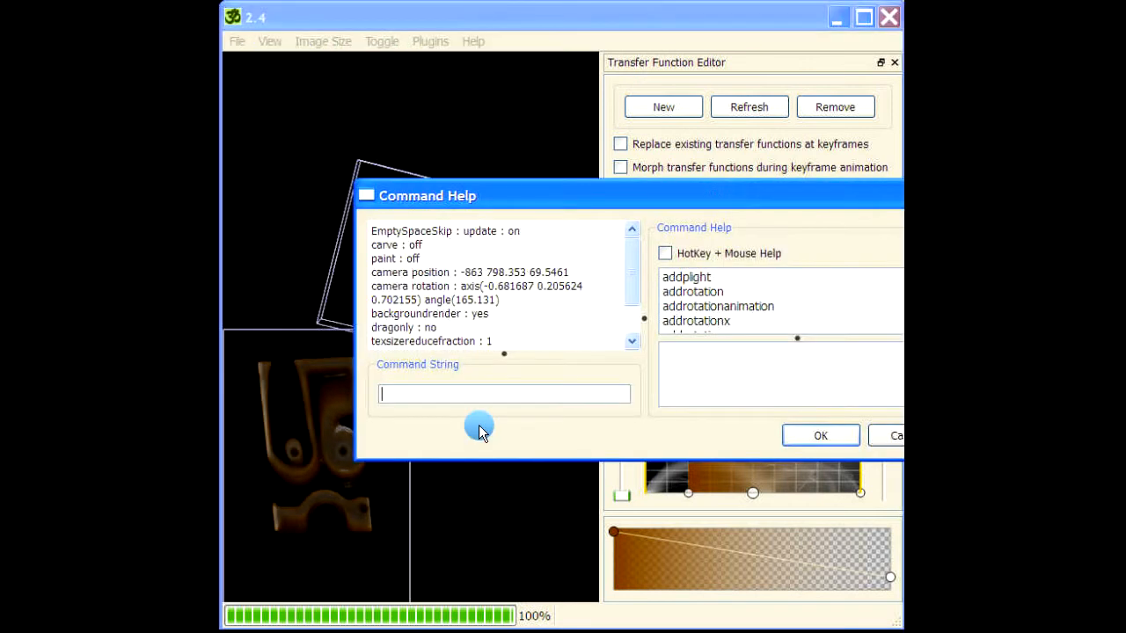
pyautogui.write('mop shrinkrap')
pyautogui.press('BackSpace')
pyautogui.press('BackSpace')
pyautogui.press('BackSpace')
pyautogui.write('wra')
pyautogui.press('Return')
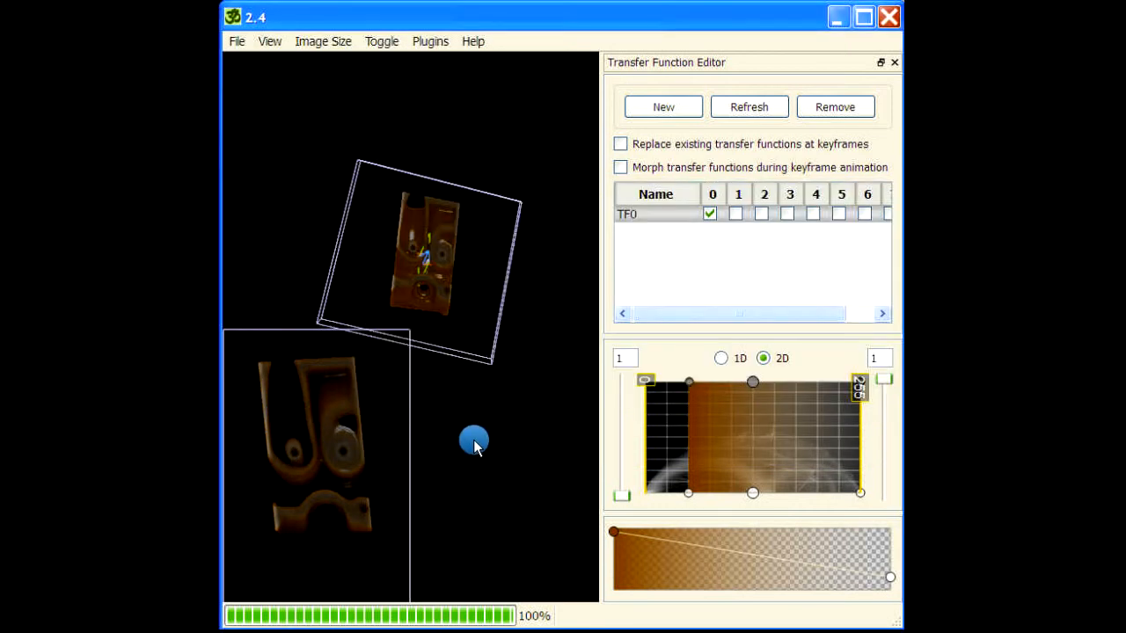
pyautogui.press('space')
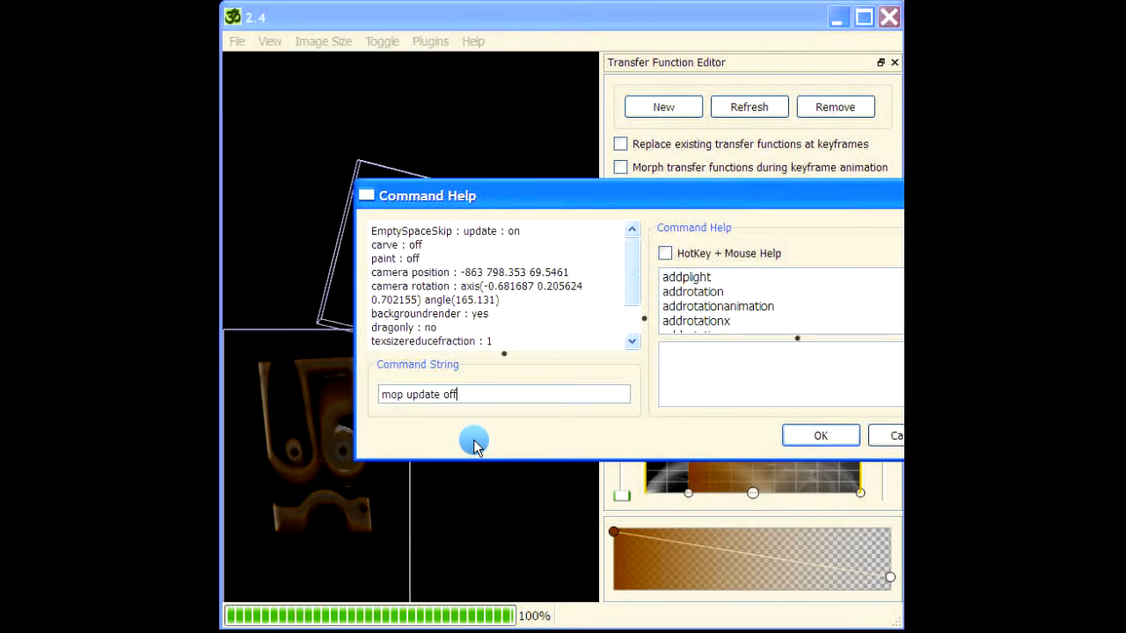
pyautogui.press('Return')
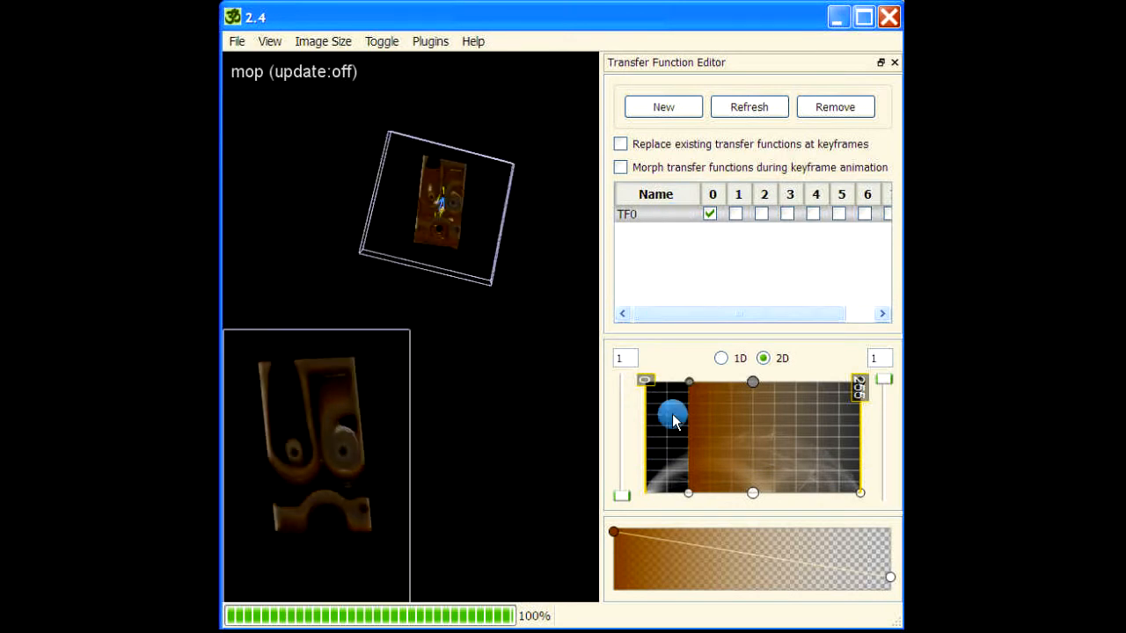
# Extend the TF0 transfer function region to the 0 end of the histogram and tilt the clip plane to an oblique cut
pyautogui.moveTo(689, 490); pyautogui.dragTo(644, 492)
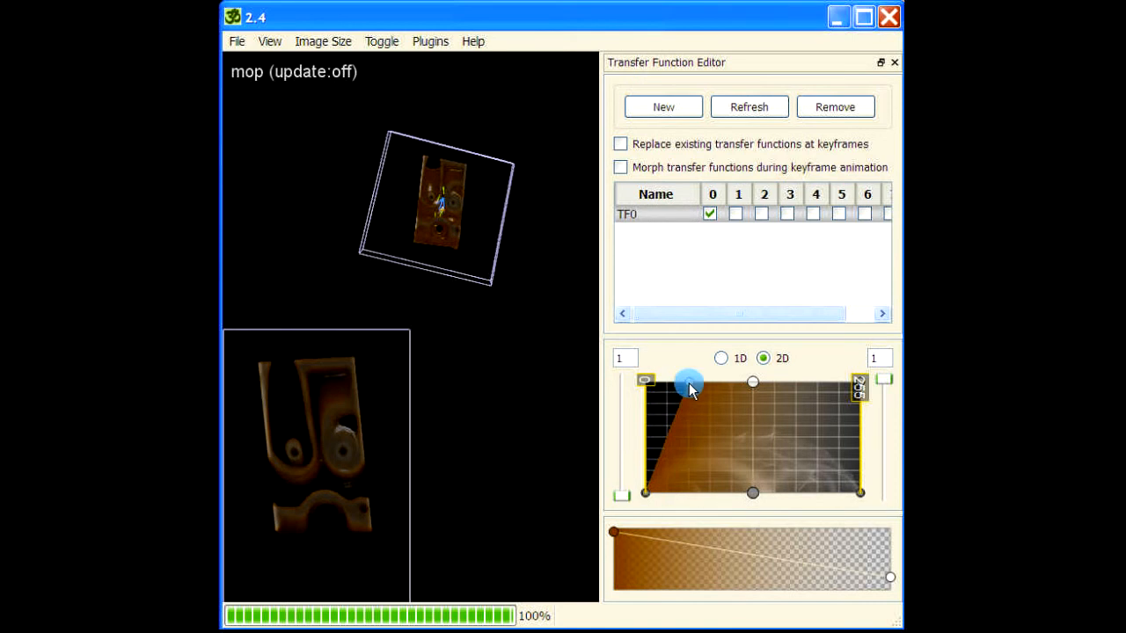
pyautogui.moveTo(689, 379); pyautogui.dragTo(643, 378)
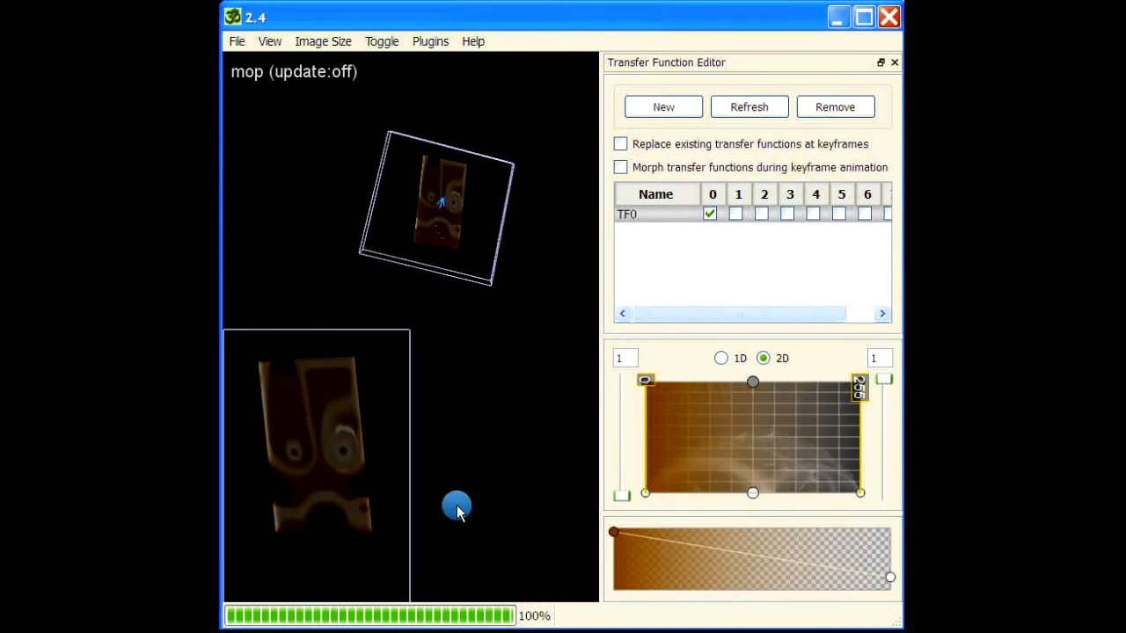
pyautogui.moveTo(475, 320)
pyautogui.mouseDown()
pyautogui.moveTo(486, 416)
pyautogui.moveTo(470, 486)
pyautogui.moveTo(483, 326)
pyautogui.mouseUp()
pyautogui.moveTo(490, 236); pyautogui.dragTo(450, 209)
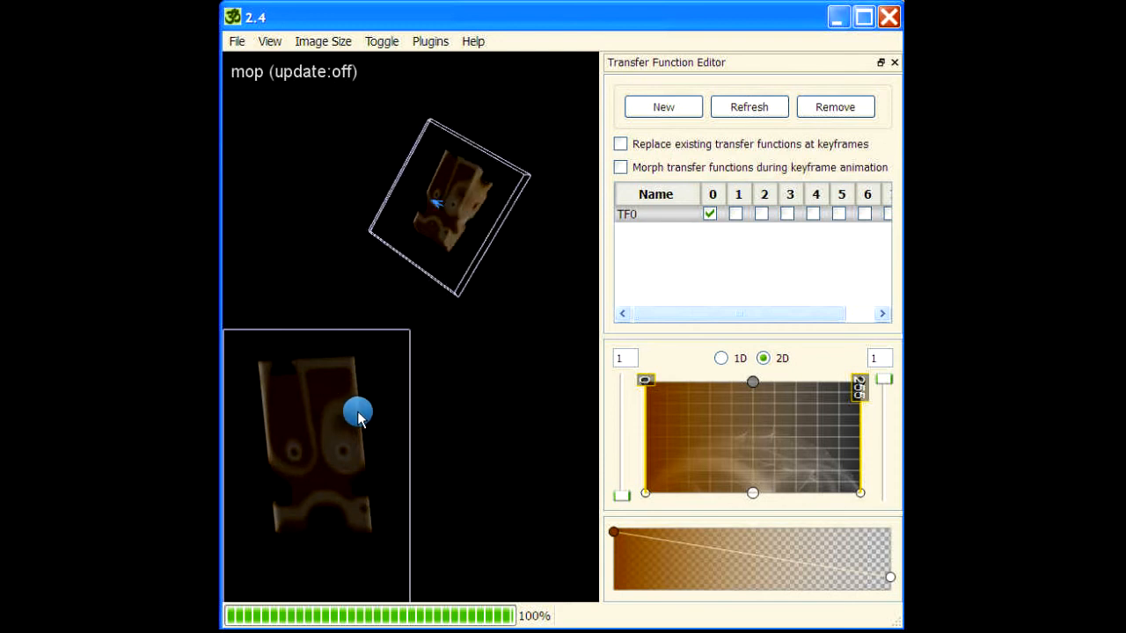
pyautogui.moveTo(357, 418)
pyautogui.mouseDown()
pyautogui.moveTo(372, 417)
pyautogui.moveTo(344, 402)
pyautogui.moveTo(347, 422)
pyautogui.mouseUp()
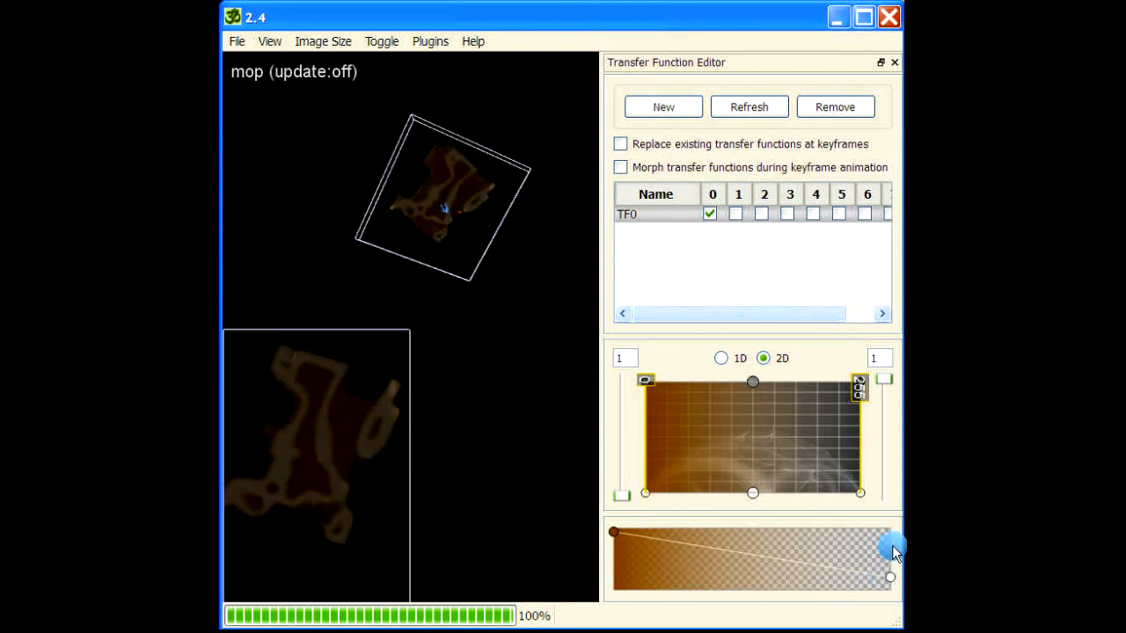
# Invert the opacity ramp by raising the gradient's end point near full opacity and lowering its start point, and re-tilt the clip plane
pyautogui.moveTo(893, 552); pyautogui.dragTo(890, 532)
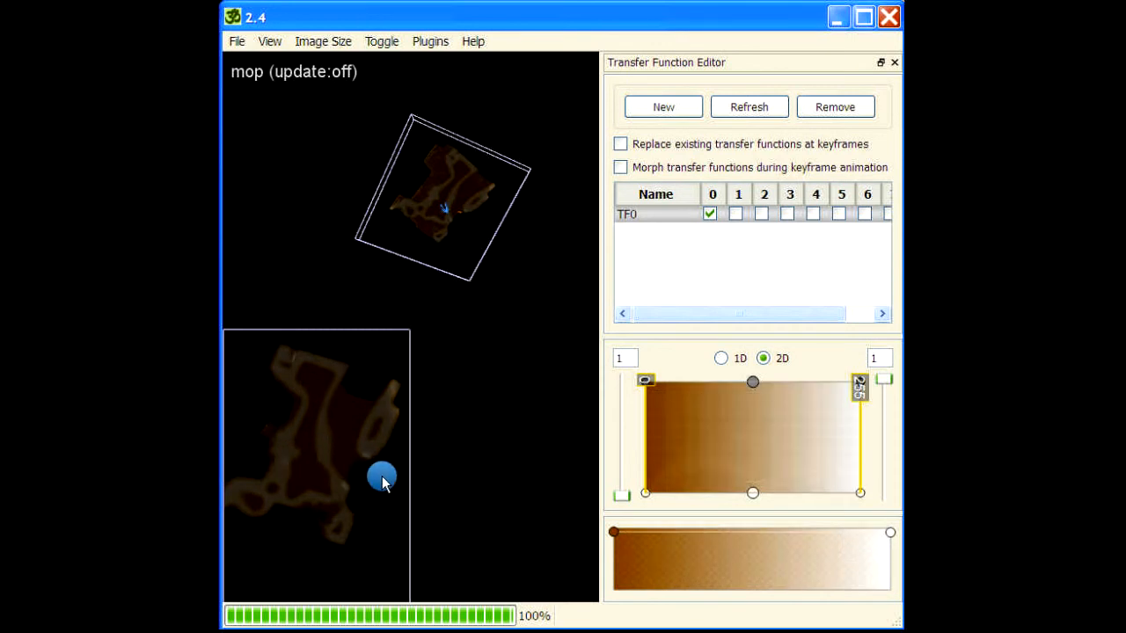
pyautogui.moveTo(382, 482); pyautogui.dragTo(321, 489)
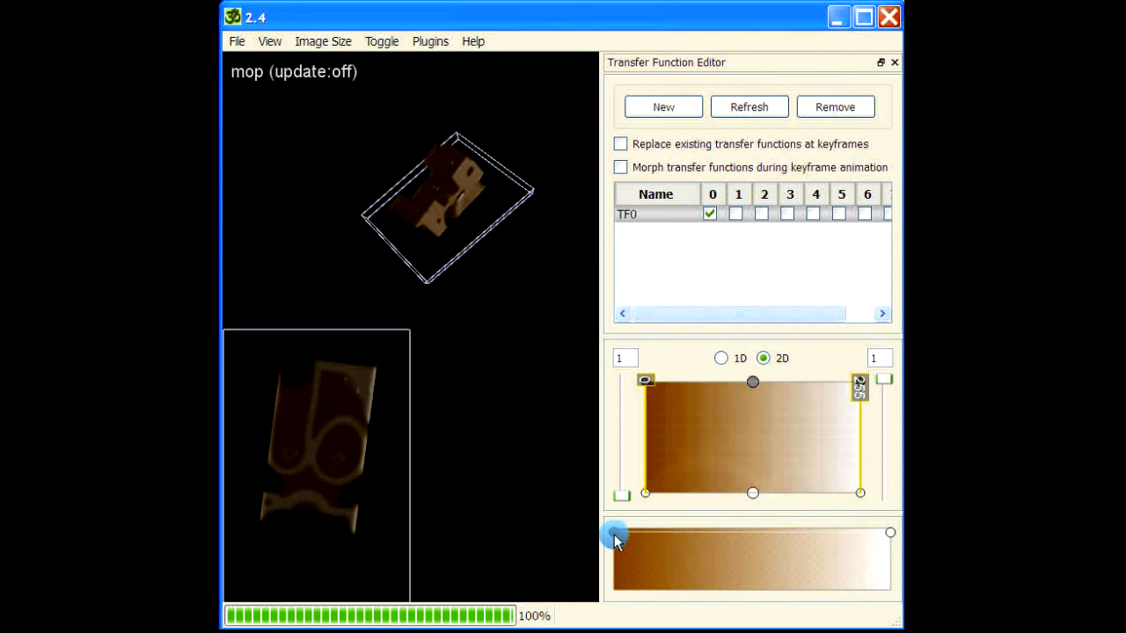
pyautogui.moveTo(614, 537); pyautogui.dragTo(613, 583)
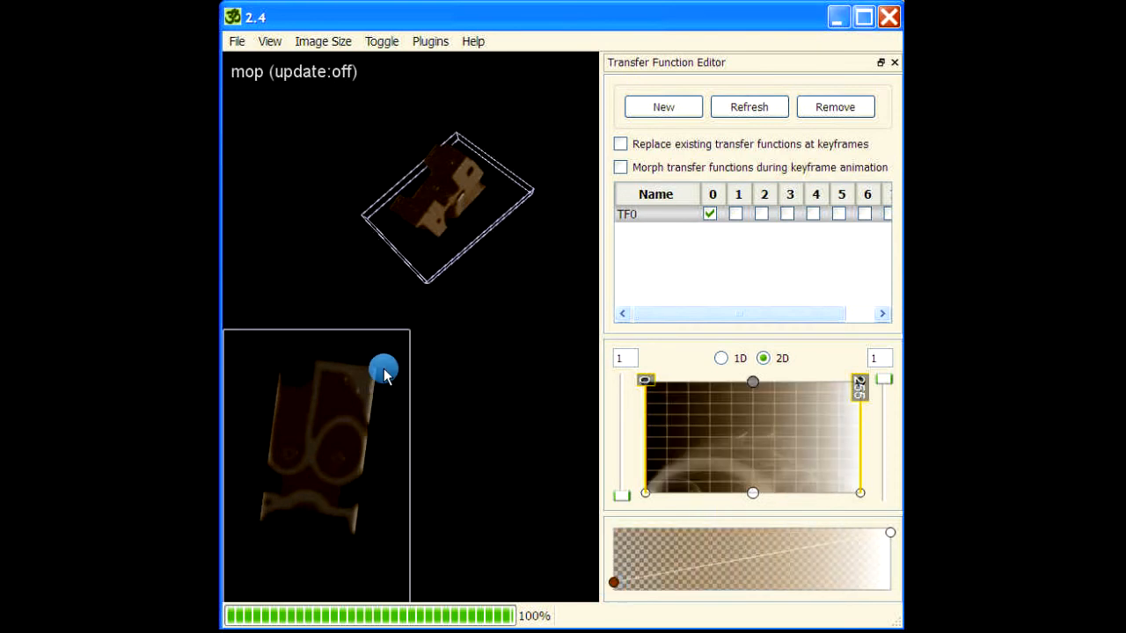
pyautogui.moveTo(385, 374); pyautogui.dragTo(277, 449)
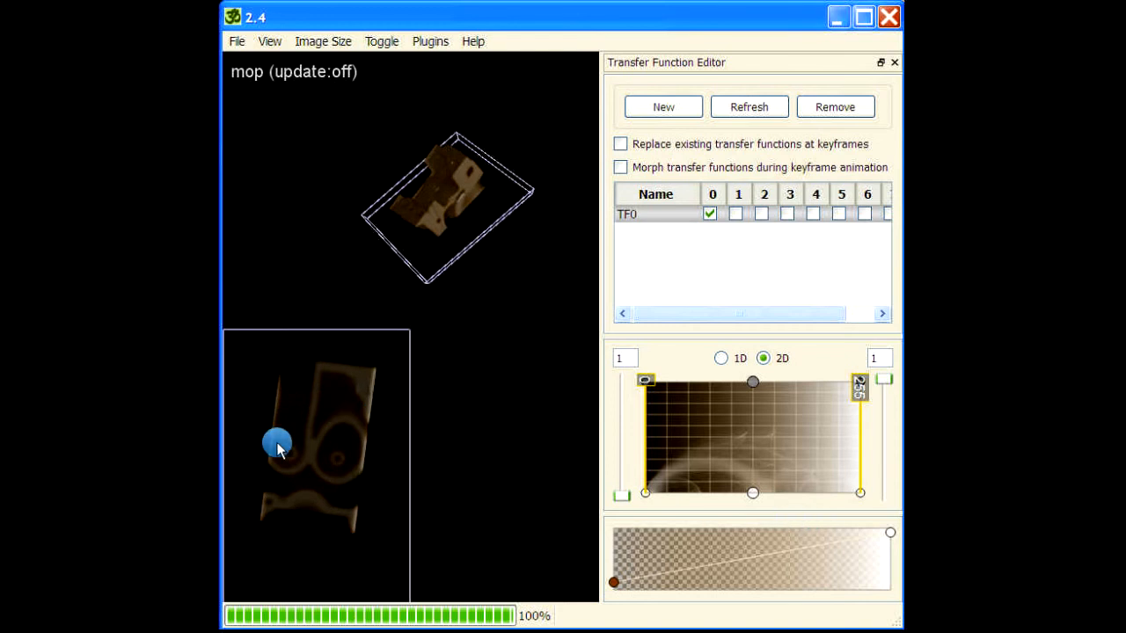
# Reduce the clip plane's thickness to 0, adjust its tilt, and raise the gradient start point's opacity slightly
pyautogui.press('space')
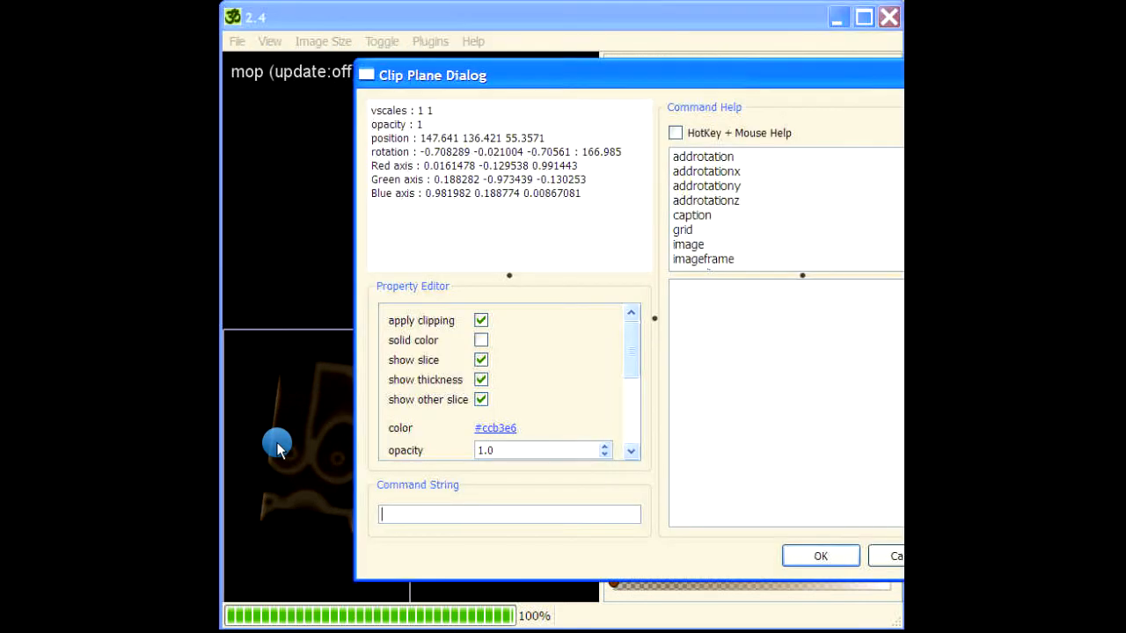
pyautogui.press('Escape')
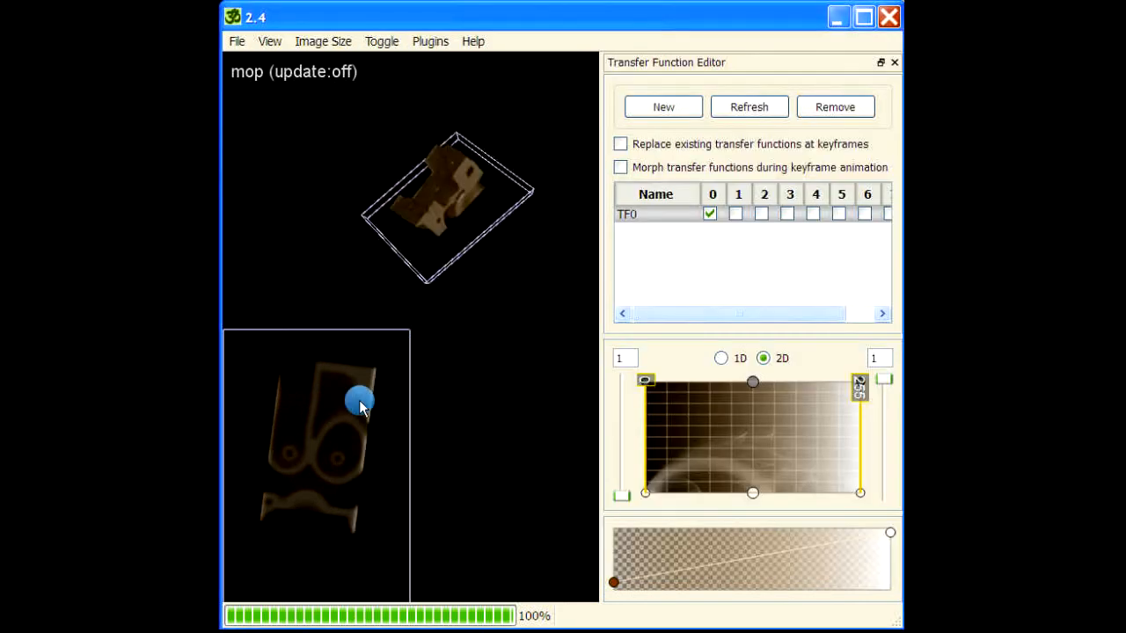
pyautogui.scroll(-3, 359, 401)
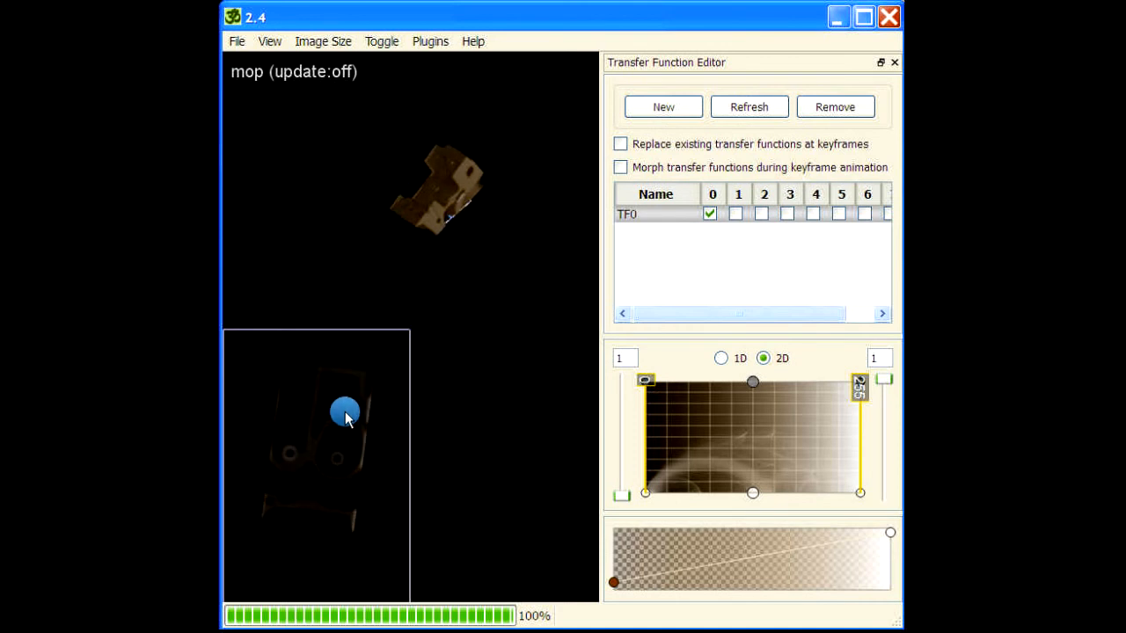
pyautogui.moveTo(312, 409)
pyautogui.mouseDown()
pyautogui.moveTo(320, 435)
pyautogui.moveTo(304, 425)
pyautogui.mouseUp()
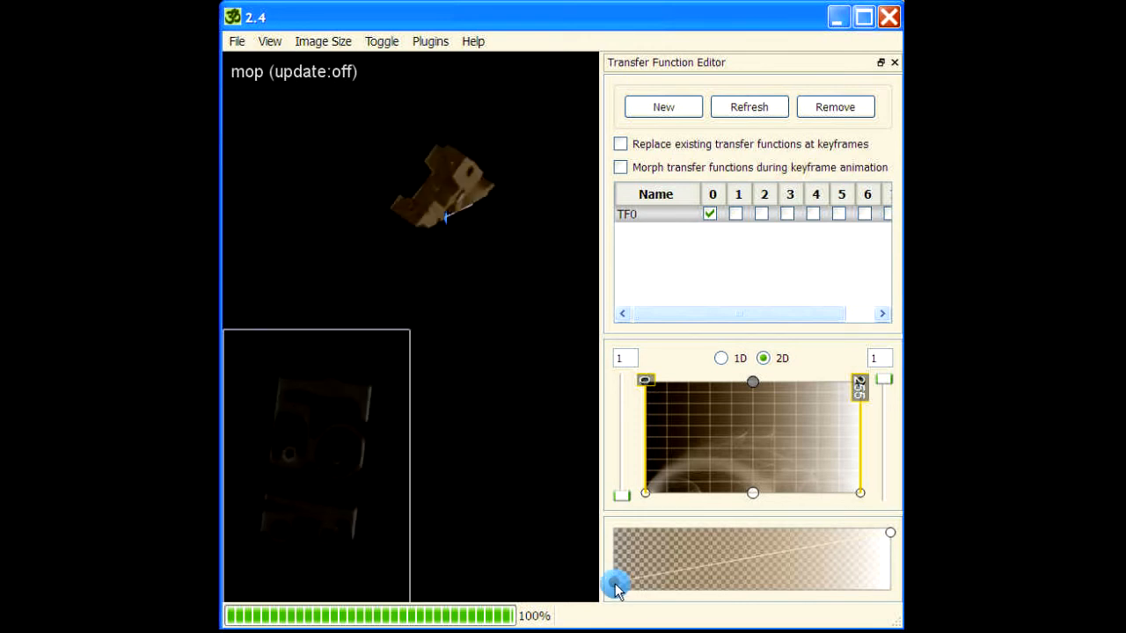
pyautogui.moveTo(616, 588); pyautogui.dragTo(611, 568)
pyautogui.moveTo(290, 397); pyautogui.dragTo(328, 377)
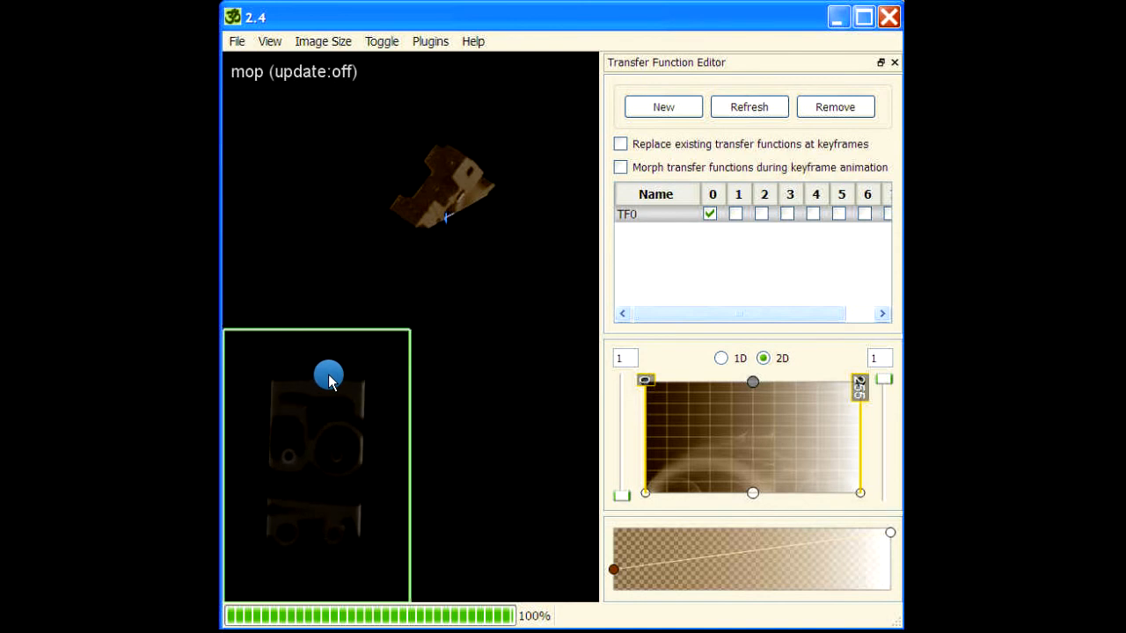
# Run reslice on the zero-thickness clip plane and save the cross section as cs2, dismissing the area report
pyautogui.press('space')
pyautogui.moveTo(632, 364); pyautogui.dragTo(631, 457)
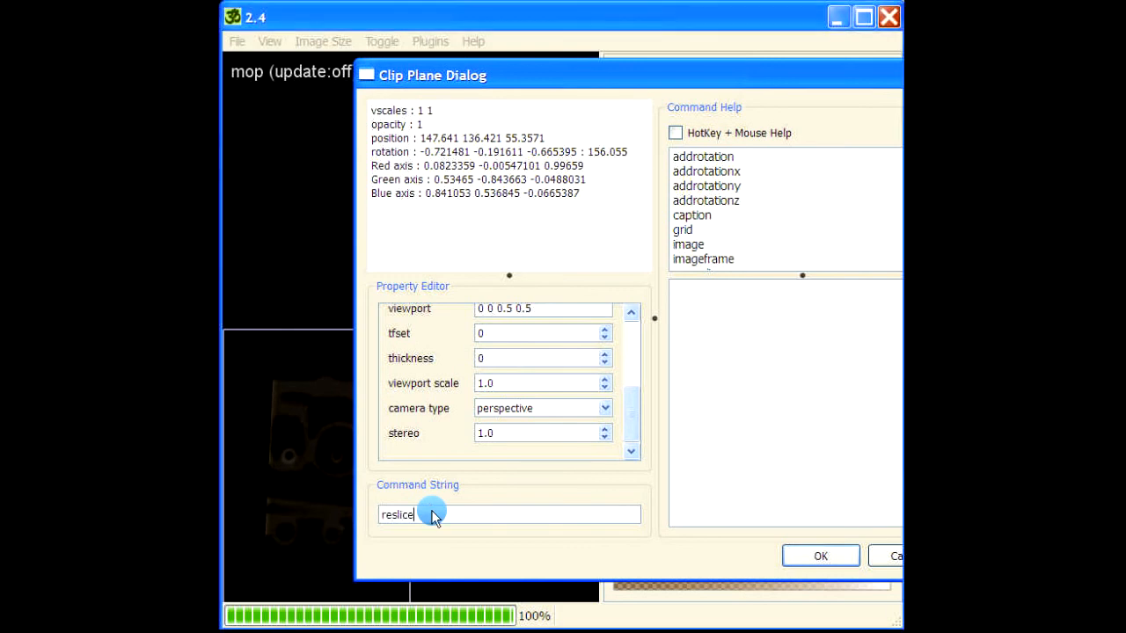
pyautogui.press('Return')
pyautogui.write('cs2')
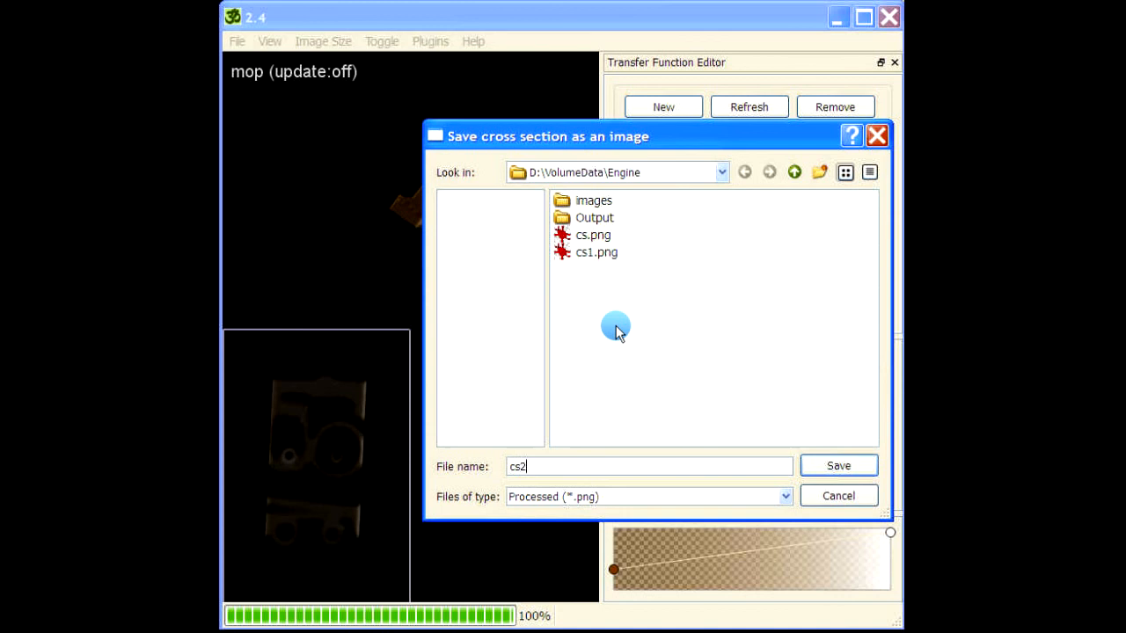
pyautogui.press('Return')
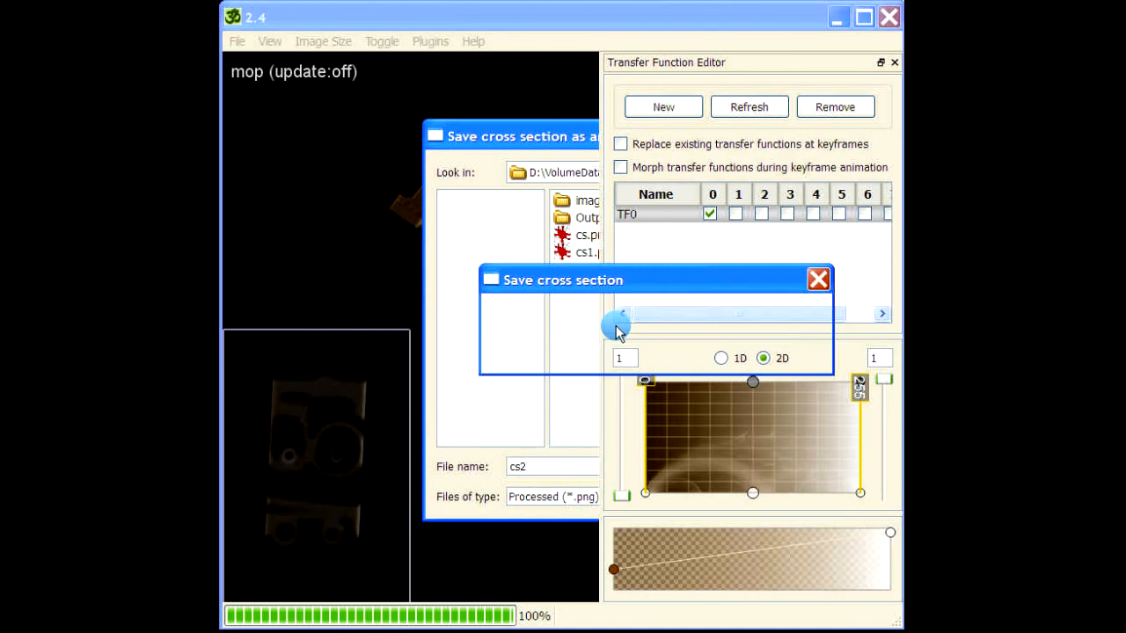
pyautogui.click(651, 348)
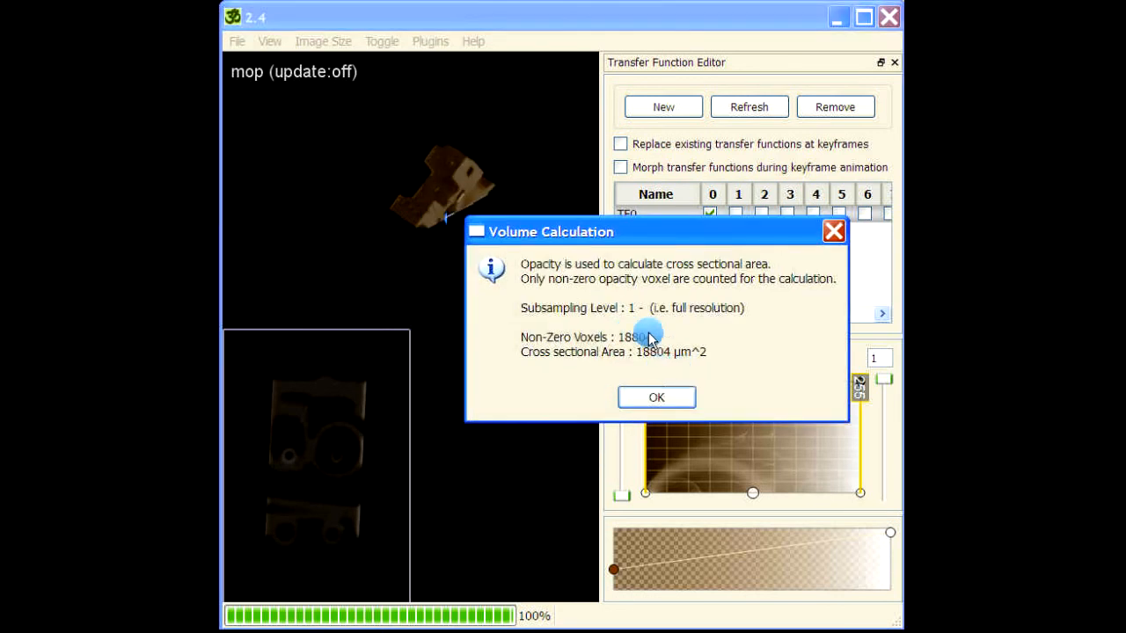
pyautogui.click(651, 397)
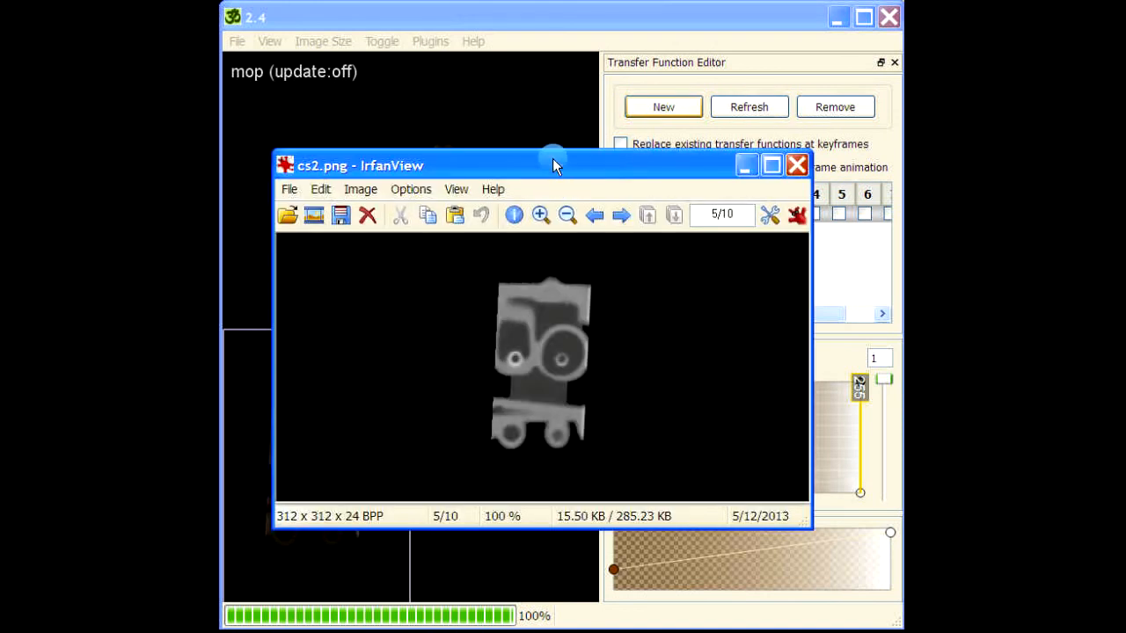
# Inspect the saved cross section cs2.png in IrfanView, close the viewer, and return to the clipped engine volume
pyautogui.moveTo(549, 157); pyautogui.dragTo(555, 86)
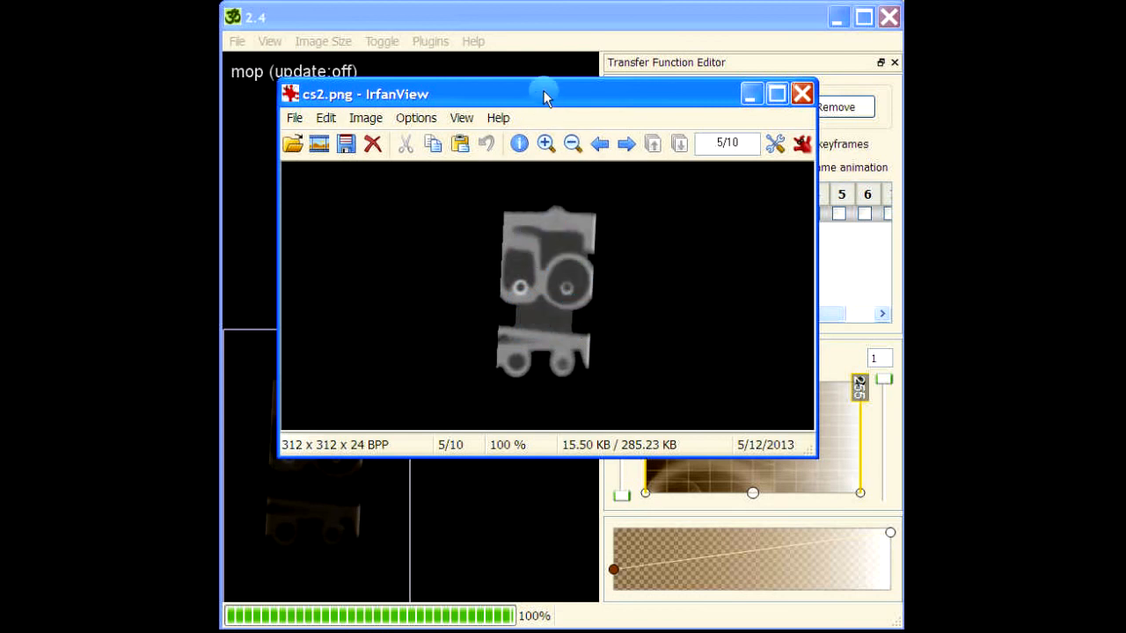
pyautogui.moveTo(544, 92); pyautogui.dragTo(547, 109)
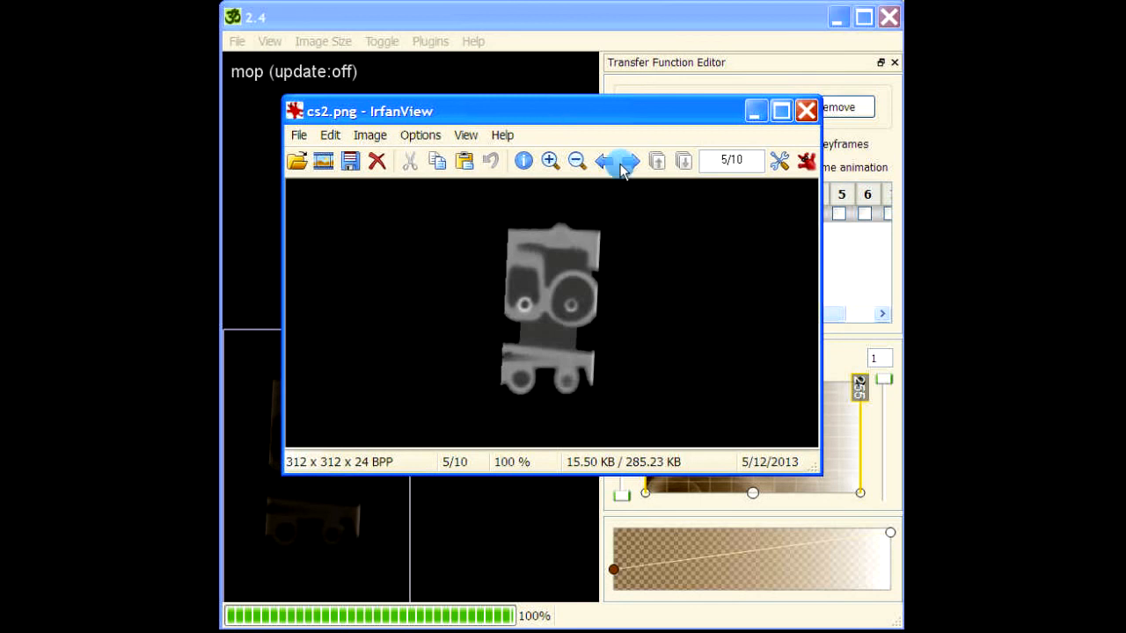
pyautogui.click(808, 113)
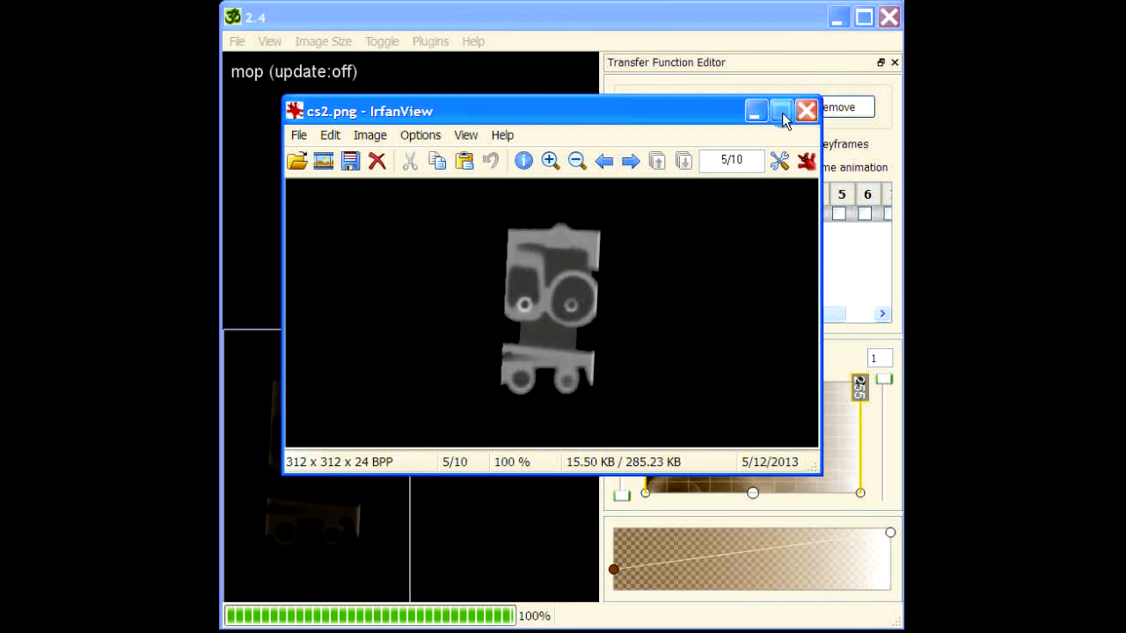
pyautogui.moveTo(331, 145); pyautogui.dragTo(504, 398)
pyautogui.moveTo(442, 172); pyautogui.dragTo(498, 276)
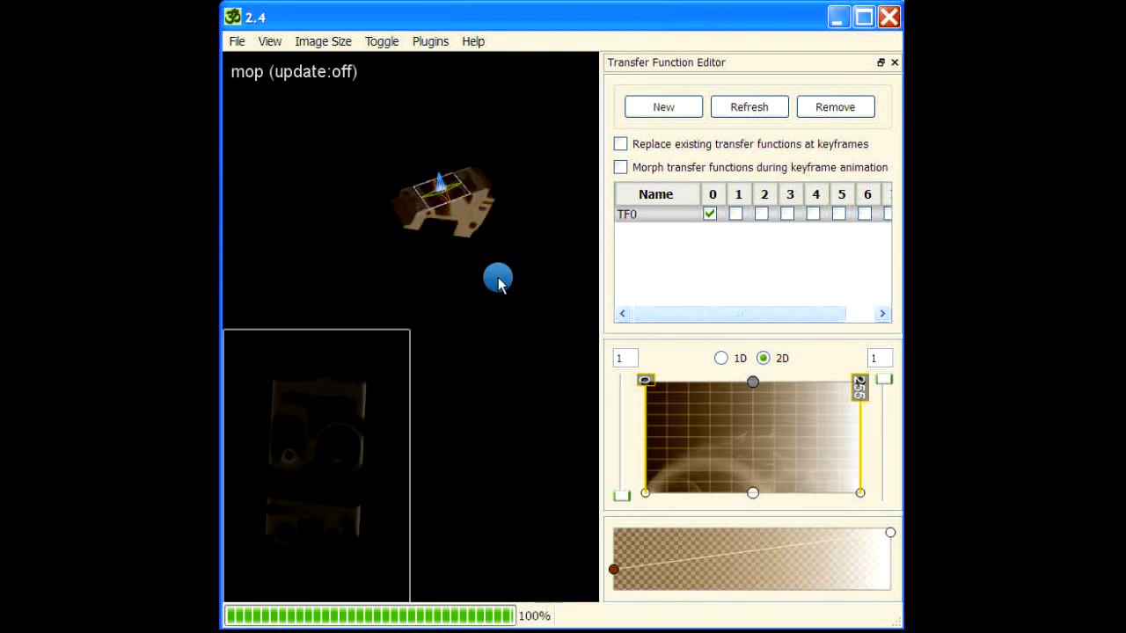